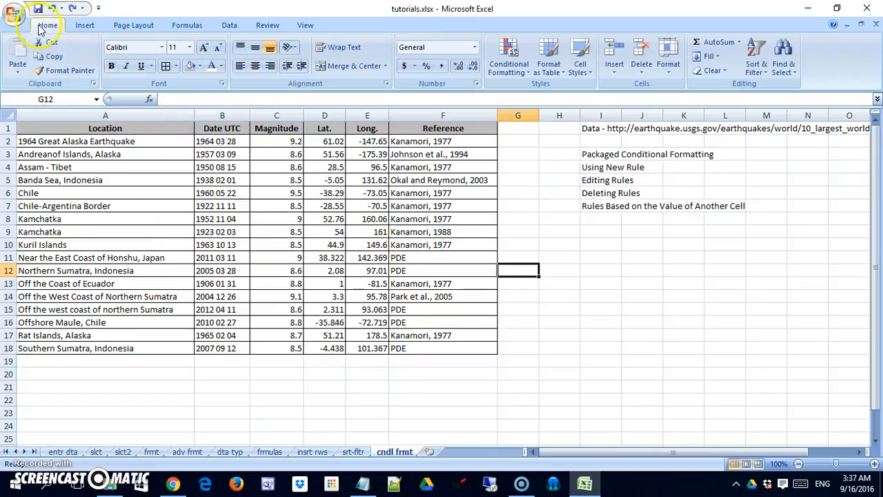
pyautogui.click(524, 71)
pyautogui.moveTo(518, 100)
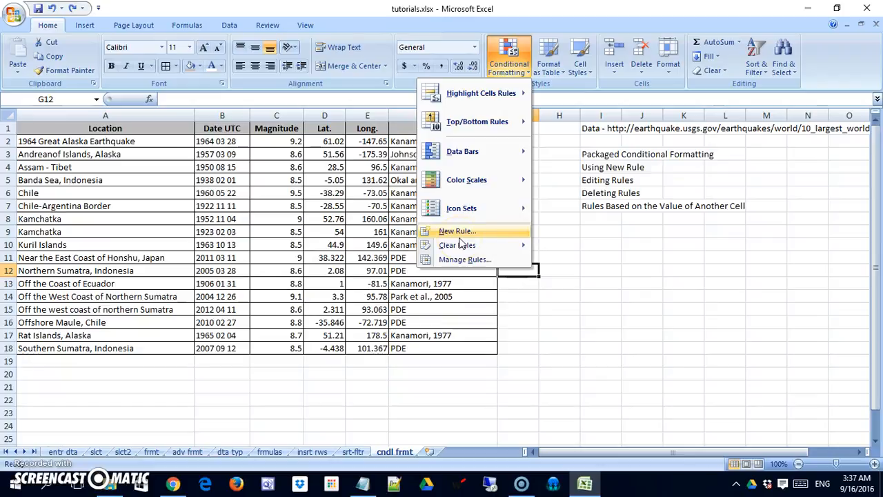
pyautogui.click(451, 331)
pyautogui.click(553, 290)
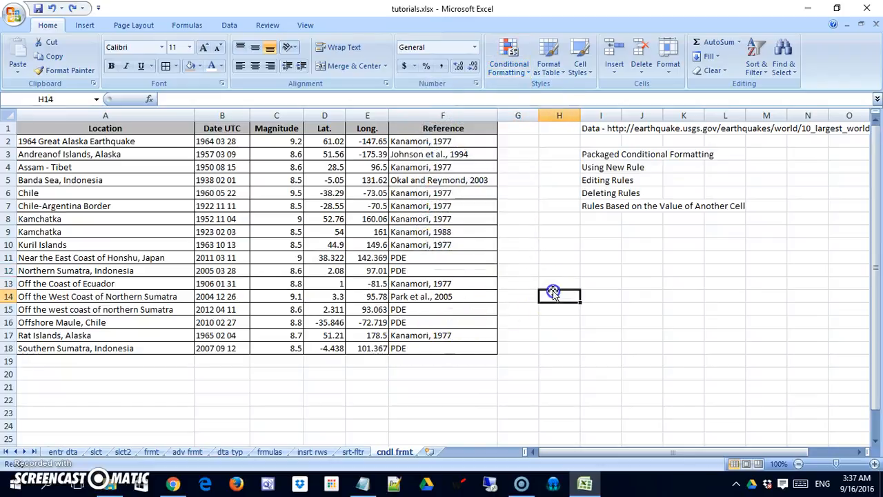
# Select the earthquake magnitude values in cells C2 to C18.
pyautogui.moveTo(293, 143); pyautogui.dragTo(291, 347)
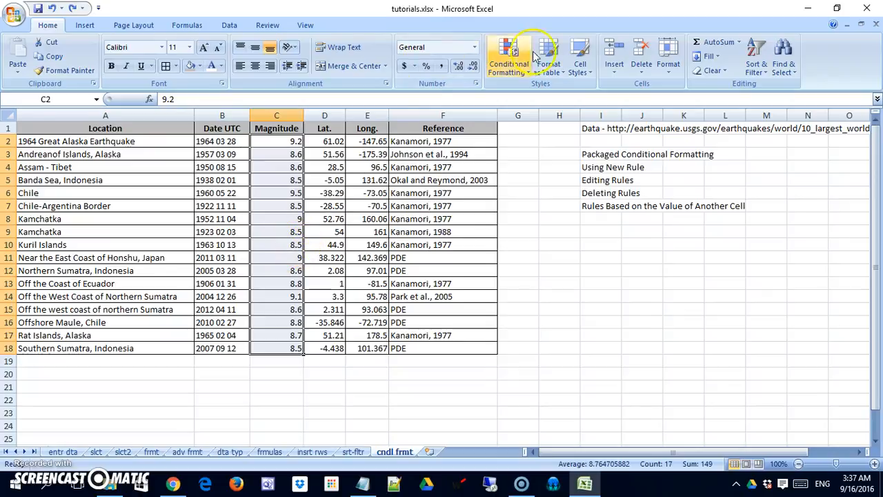
pyautogui.click(528, 72)
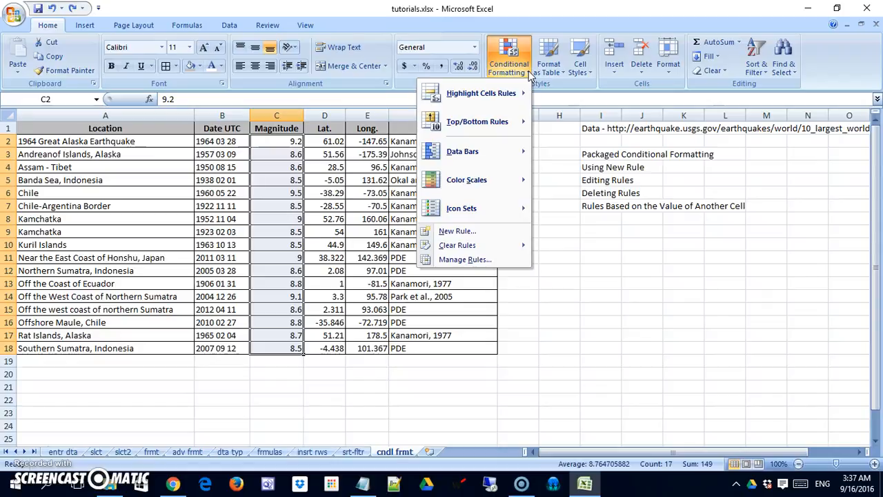
pyautogui.click(495, 94)
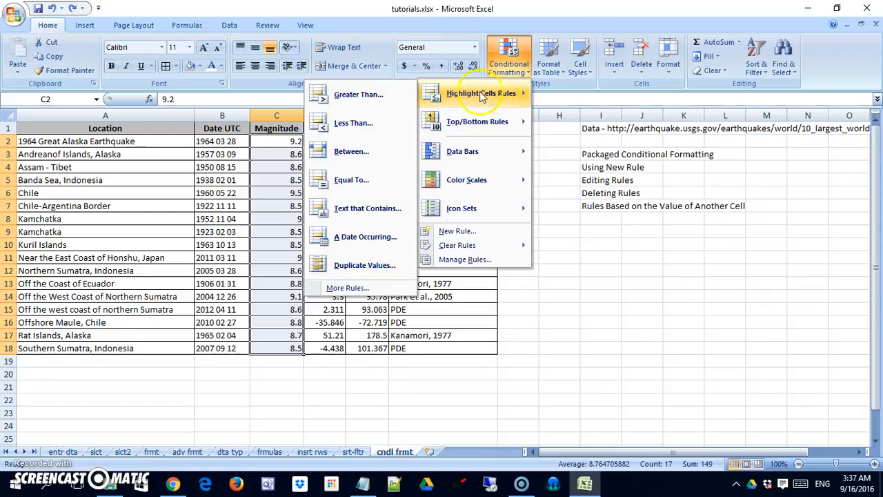
pyautogui.click(374, 98)
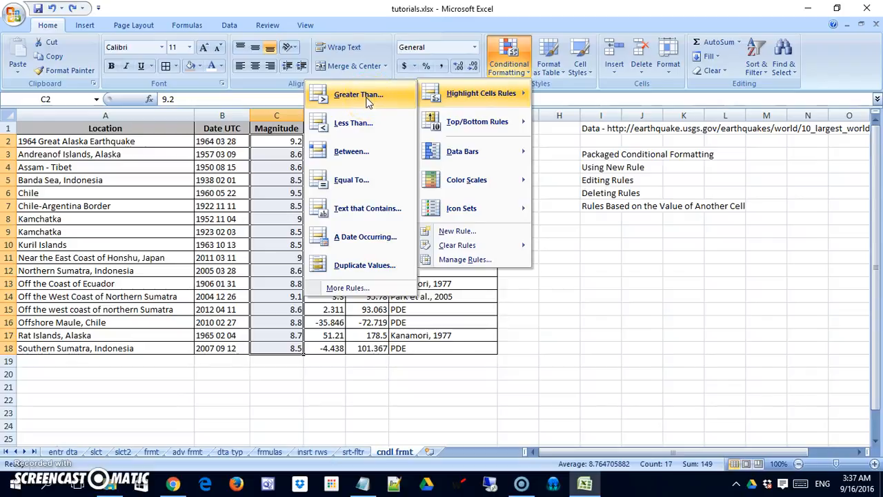
pyautogui.click(366, 125)
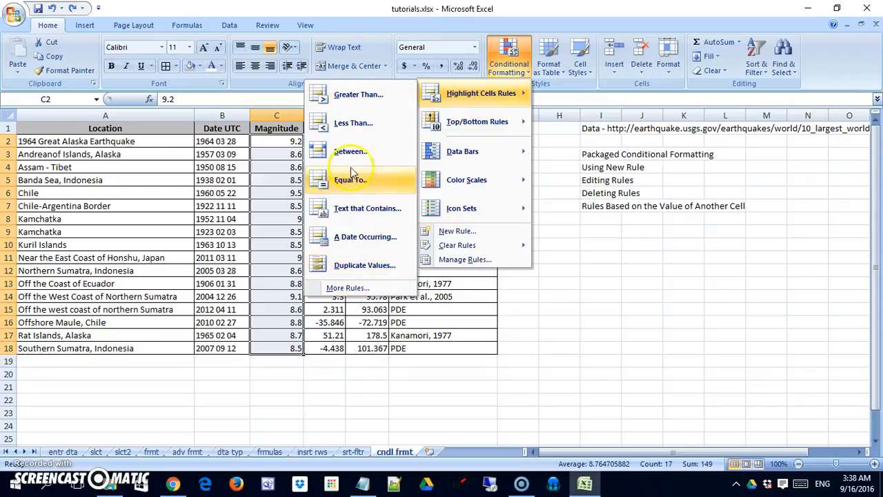
pyautogui.click(352, 287)
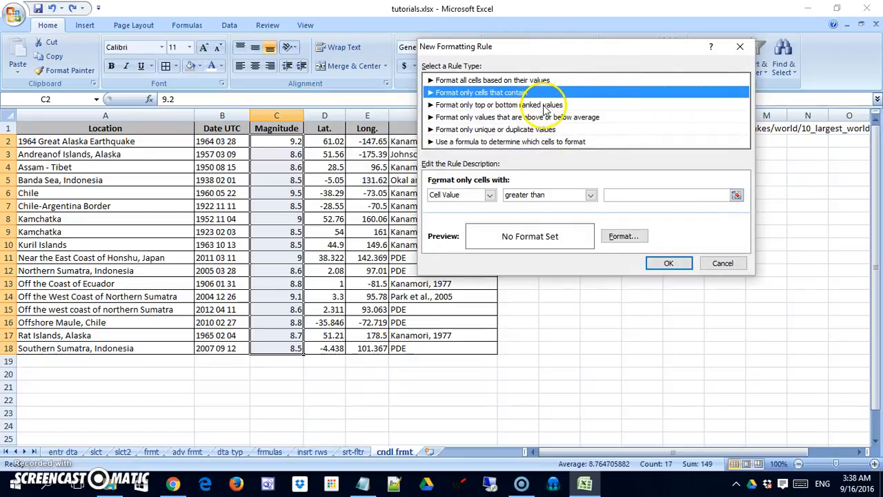
pyautogui.click(740, 46)
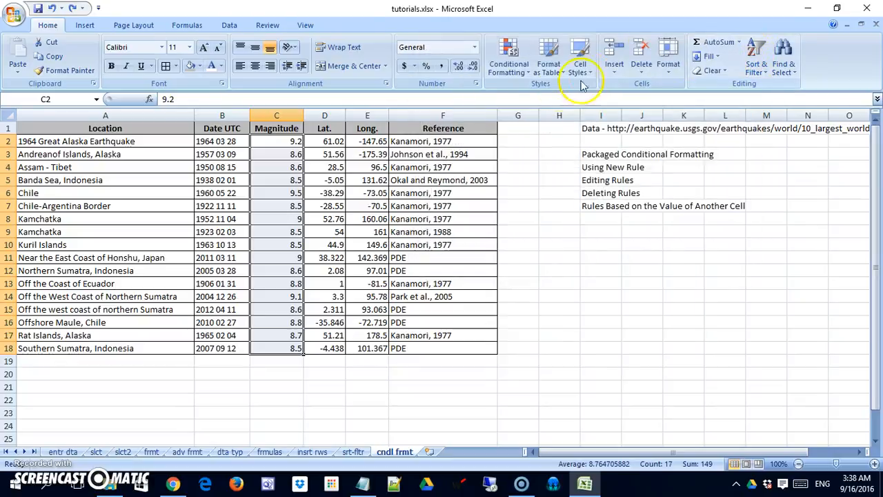
# Start a Greater Than highlight rule for the selected magnitudes with 8.6 as the threshold.
pyautogui.click(515, 69)
pyautogui.moveTo(517, 93)
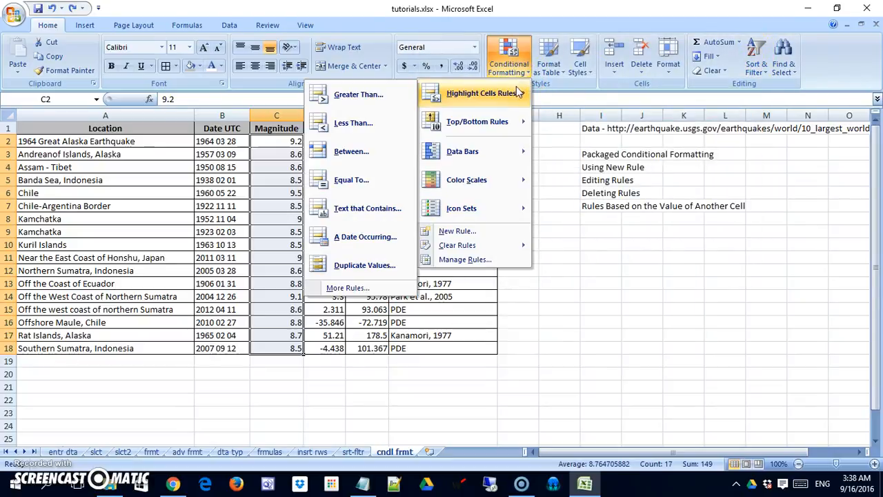
pyautogui.click(359, 94)
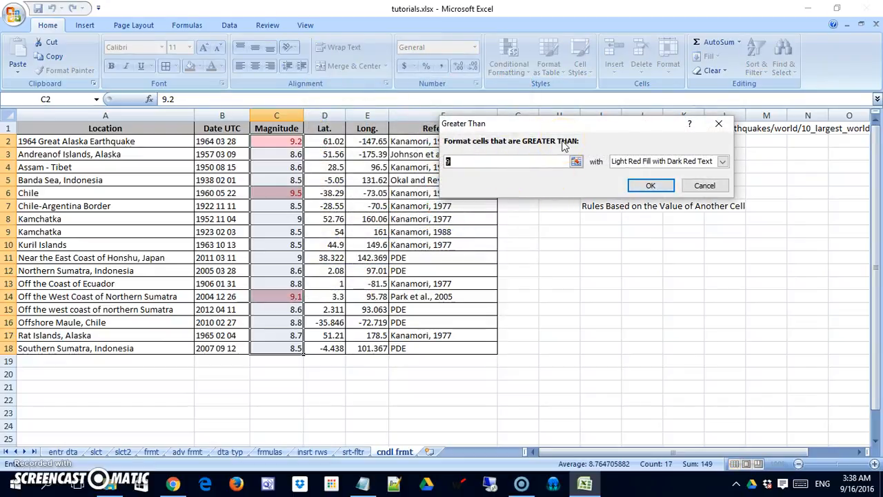
pyautogui.write('8.')
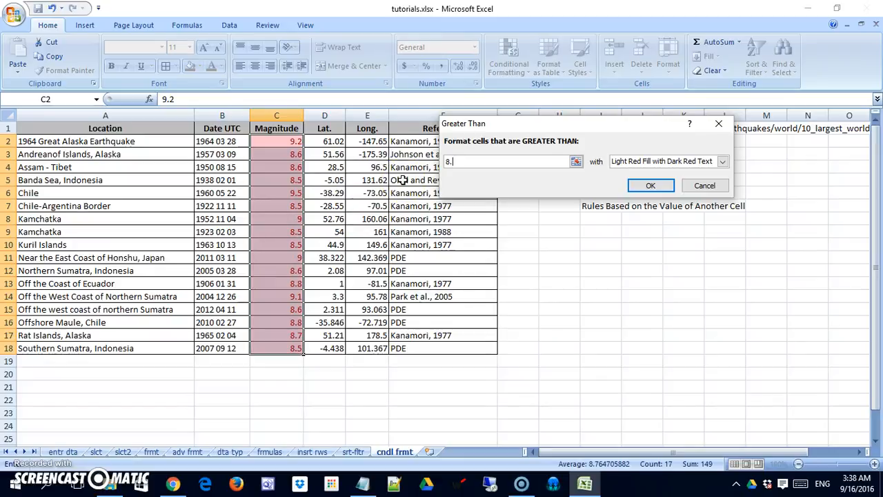
pyautogui.write('6')
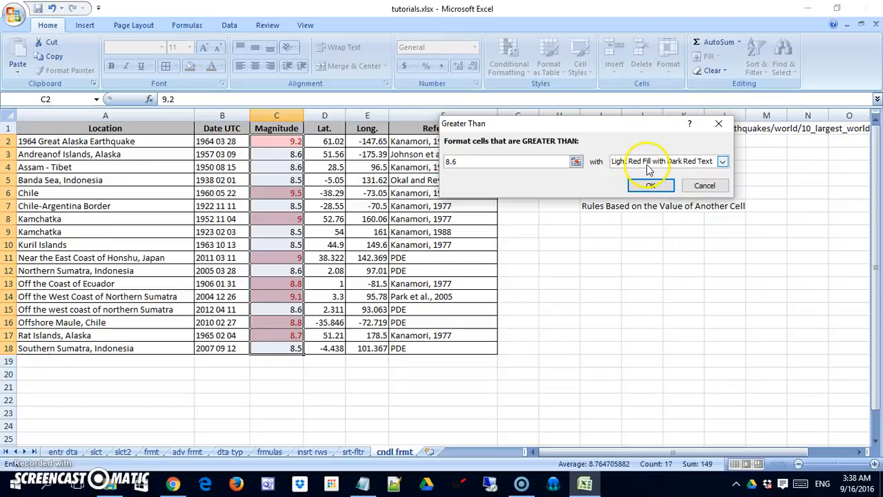
# Choose a custom format for the Greater Than rule and give it a solid yellow fill.
pyautogui.click(722, 161)
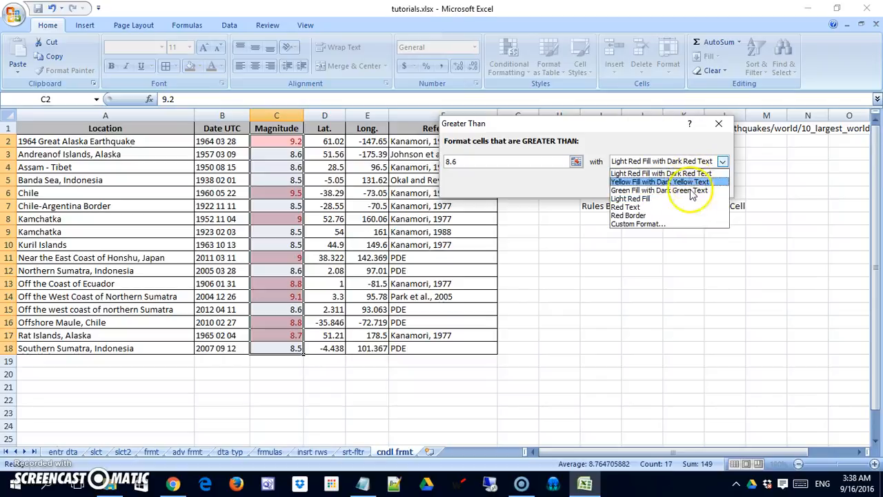
pyautogui.click(683, 225)
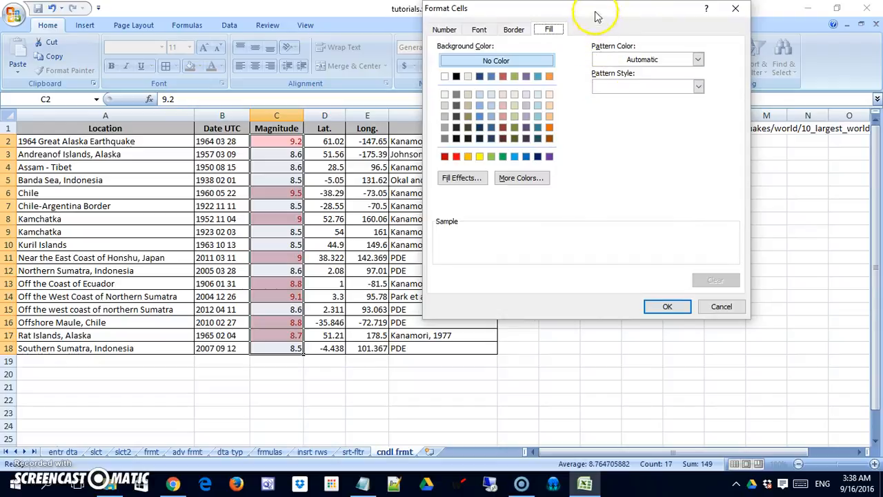
pyautogui.moveTo(614, 8); pyautogui.dragTo(564, 85)
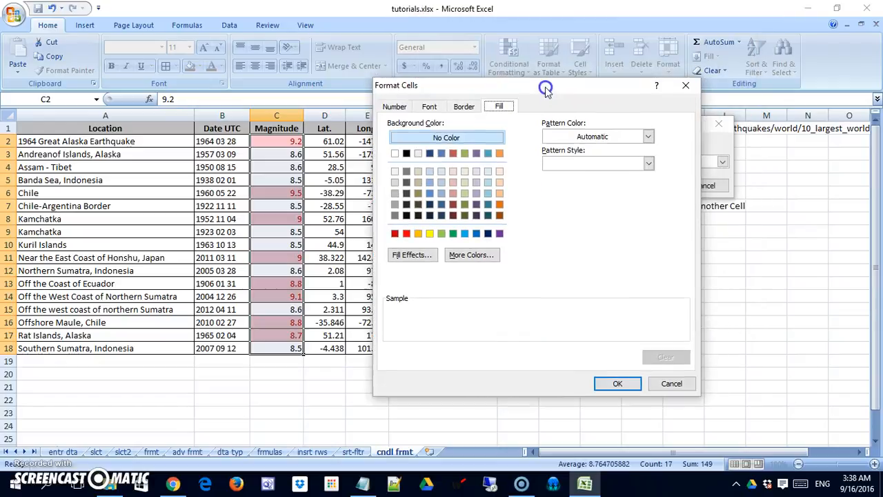
pyautogui.click(431, 109)
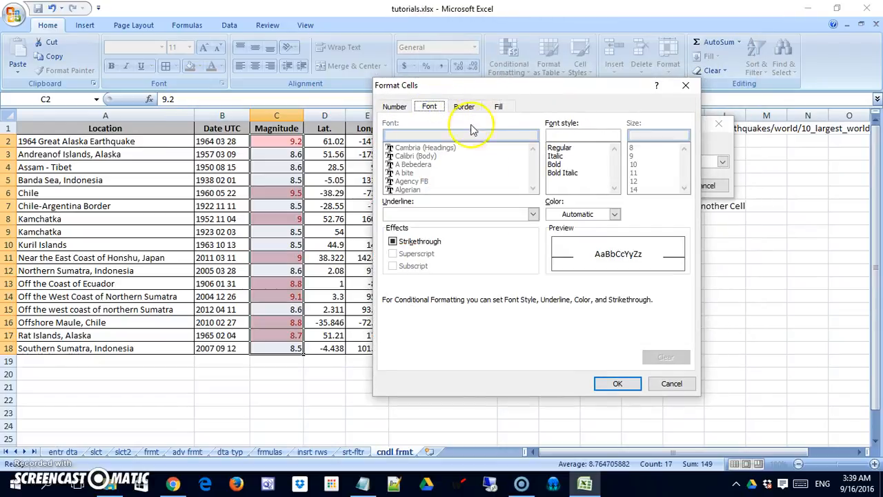
pyautogui.click(464, 108)
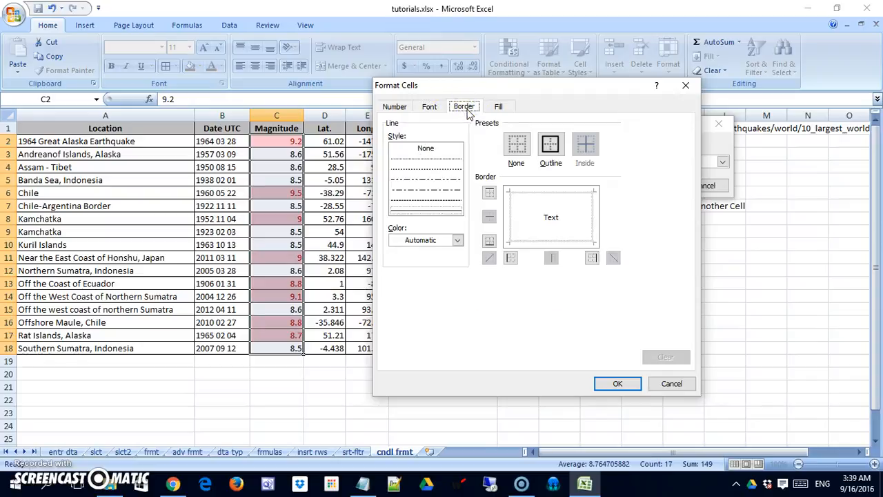
pyautogui.click(499, 107)
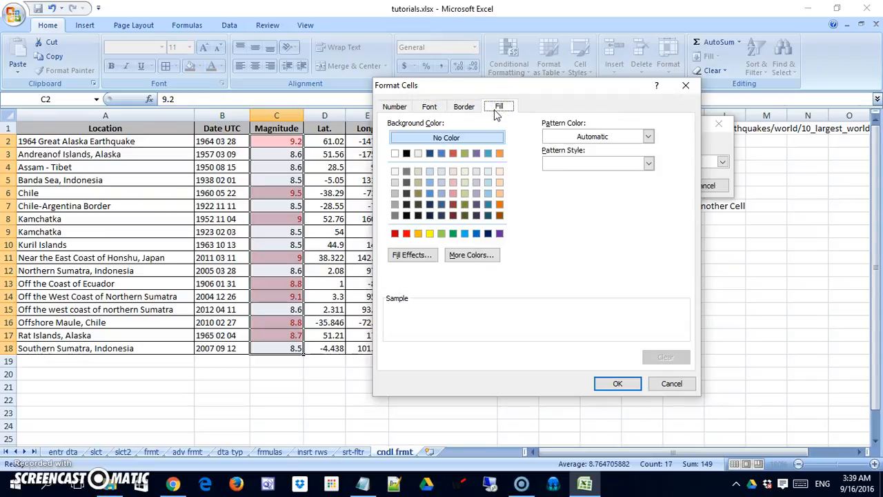
pyautogui.click(429, 233)
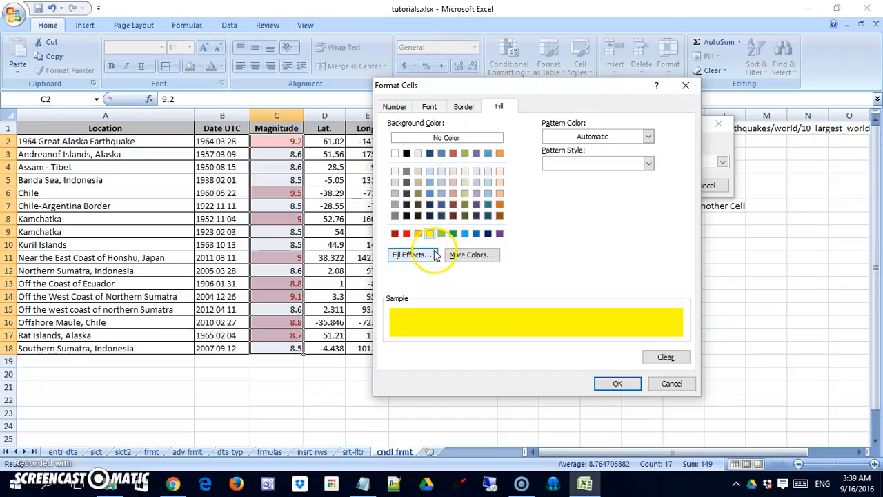
pyautogui.click(427, 254)
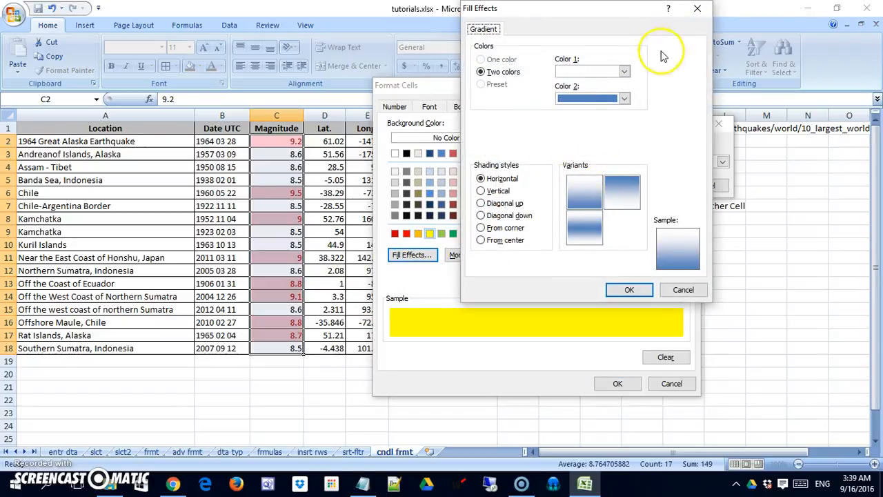
pyautogui.click(695, 11)
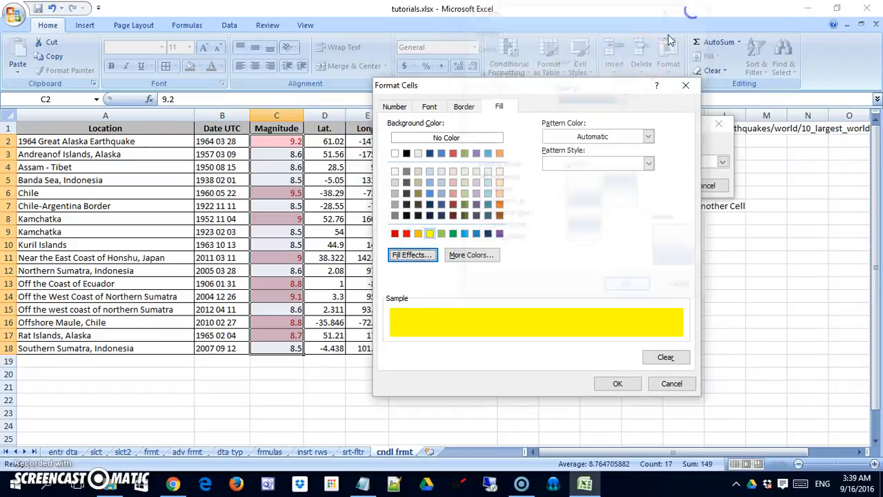
# Give the rule's custom format a dotted outline border.
pyautogui.click(465, 108)
pyautogui.click(548, 153)
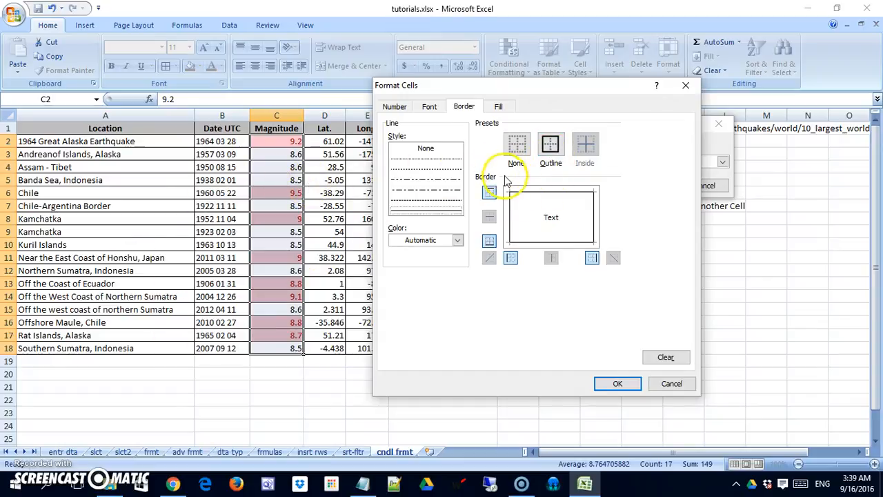
pyautogui.click(449, 202)
pyautogui.click(445, 171)
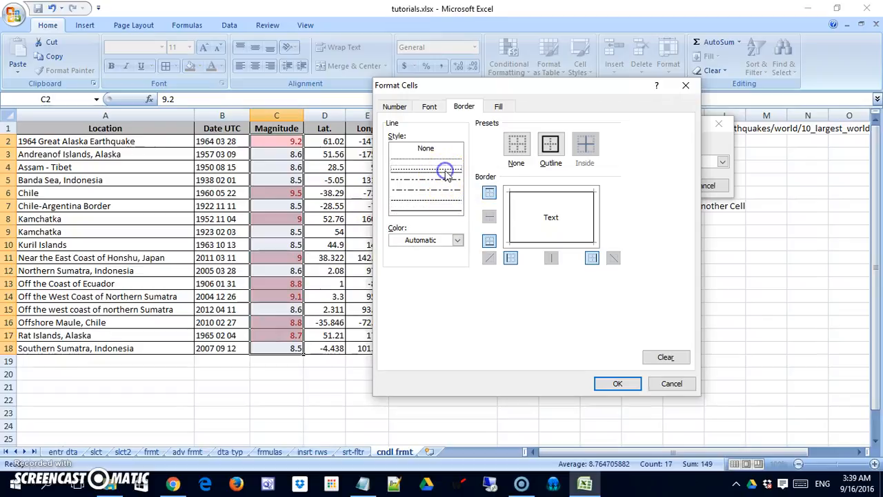
pyautogui.click(504, 178)
pyautogui.click(550, 144)
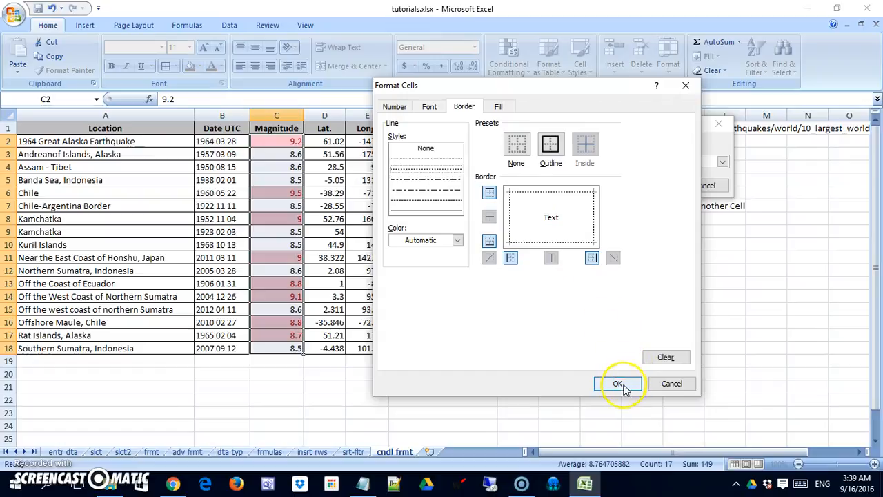
# Set the custom format's font to bold green and apply the Greater Than rule to the magnitudes.
pyautogui.click(429, 107)
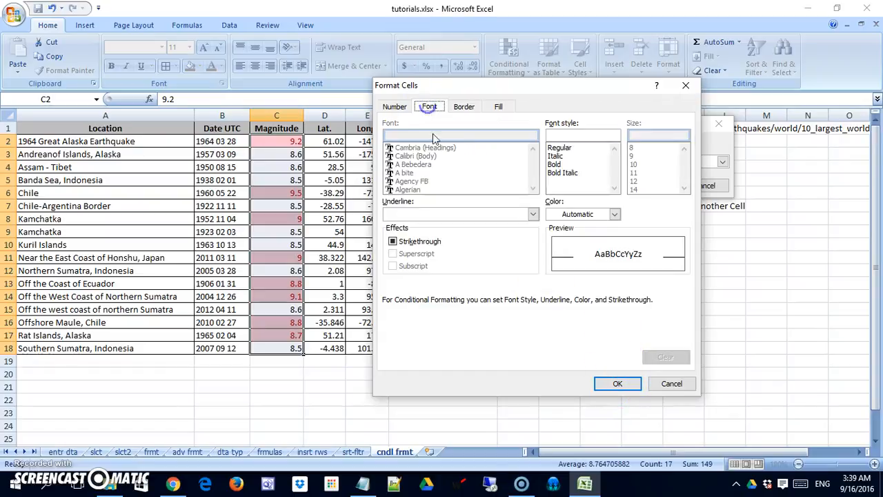
pyautogui.click(555, 166)
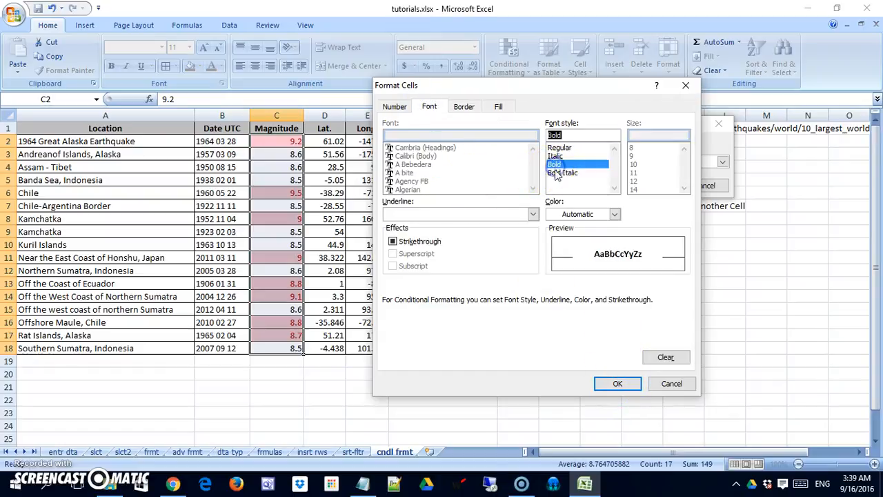
pyautogui.click(579, 215)
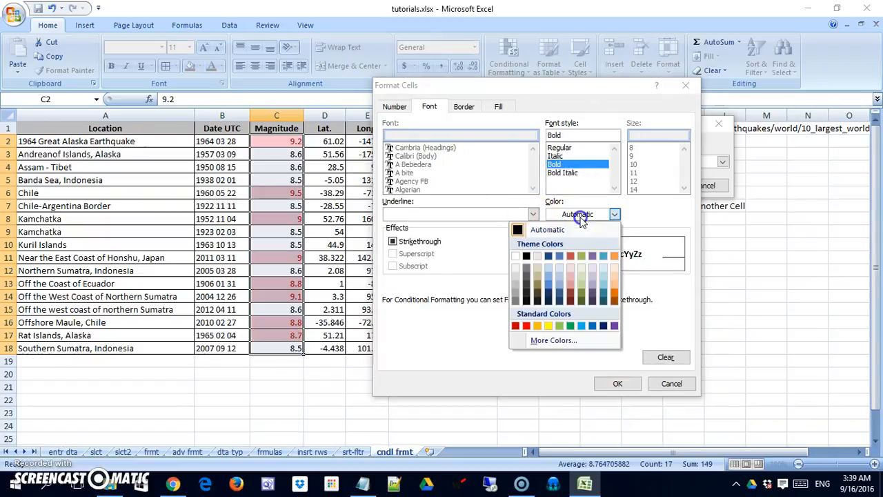
pyautogui.click(571, 326)
pyautogui.click(579, 334)
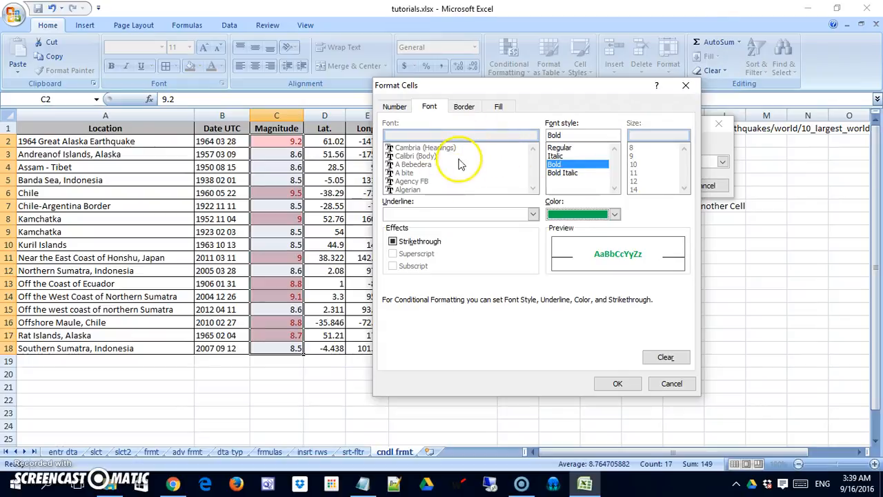
pyautogui.click(646, 214)
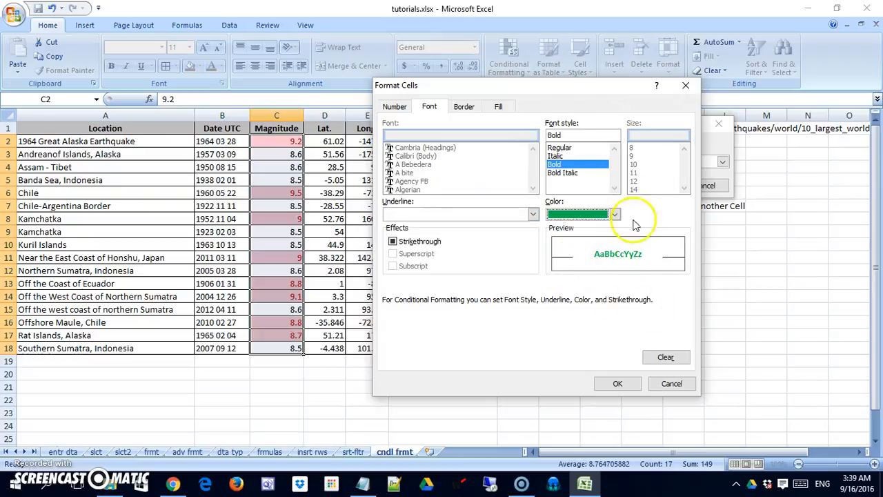
pyautogui.click(619, 385)
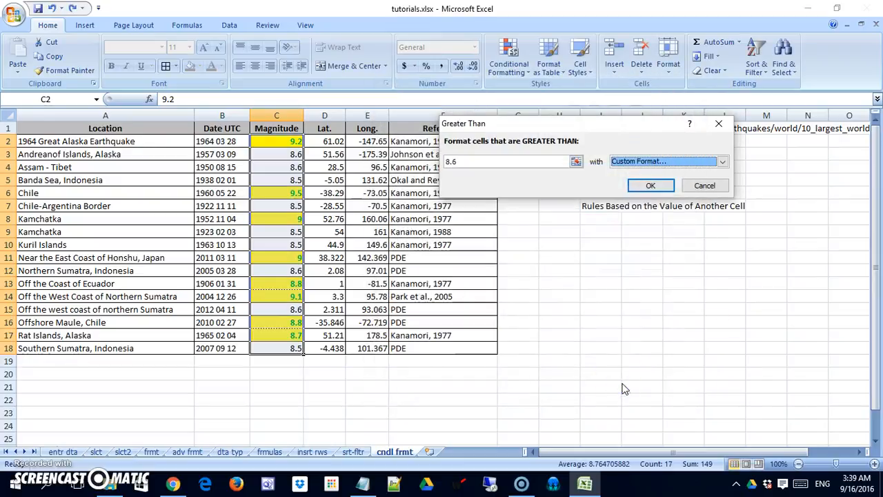
pyautogui.click(659, 185)
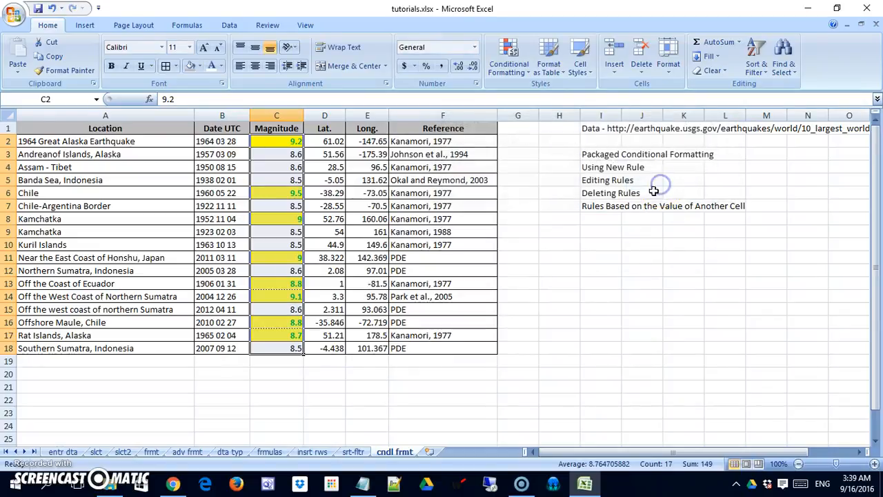
pyautogui.click(602, 295)
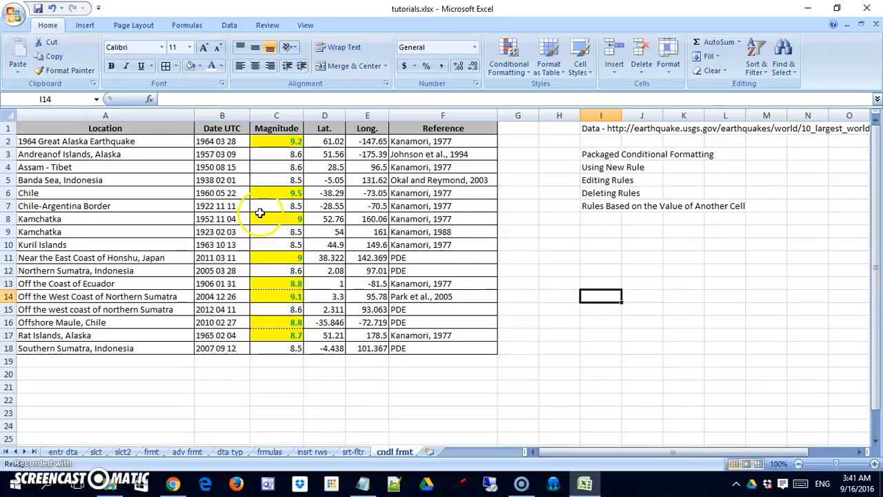
# Examine the existing conditional formatting rules, first for this worksheet and again for the current selection.
pyautogui.click(524, 75)
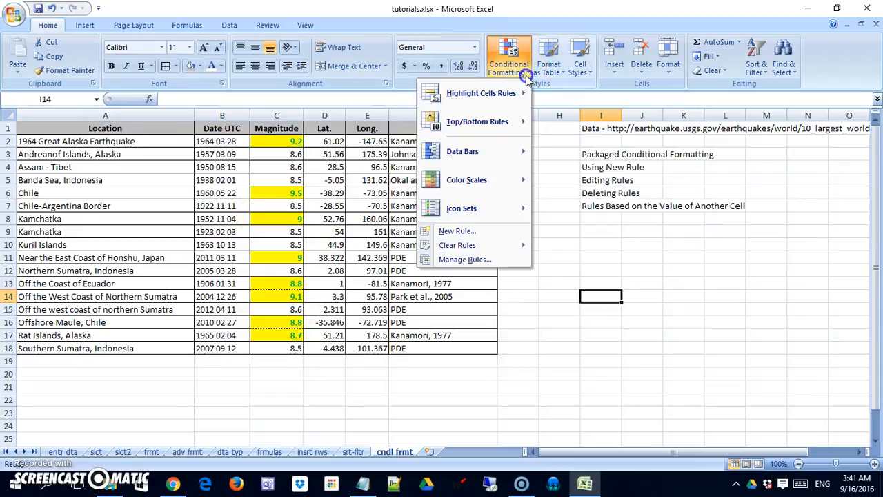
pyautogui.click(458, 265)
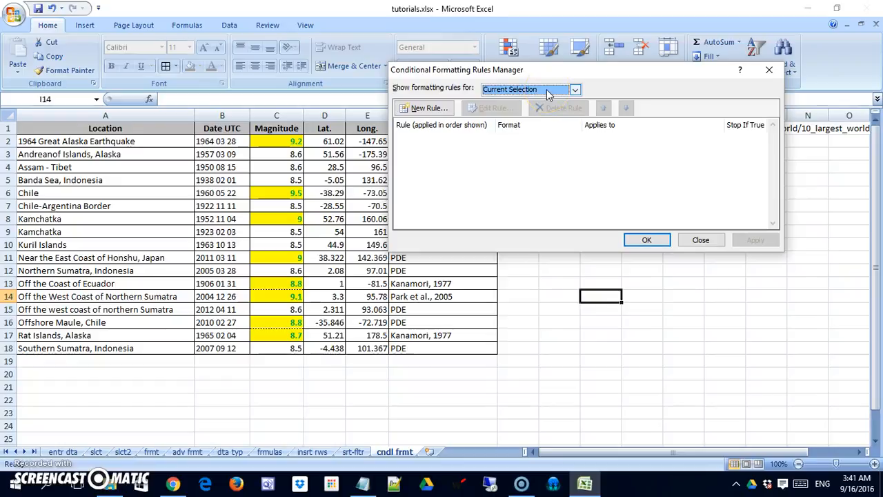
pyautogui.click(573, 90)
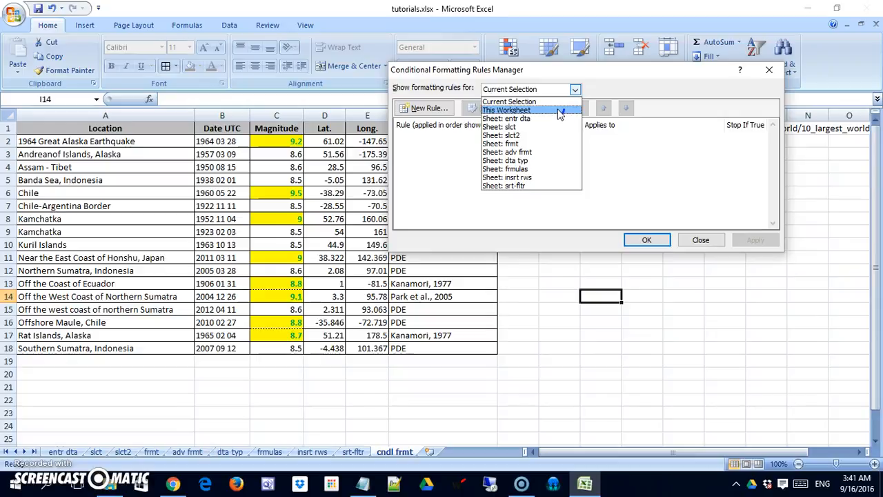
pyautogui.click(559, 112)
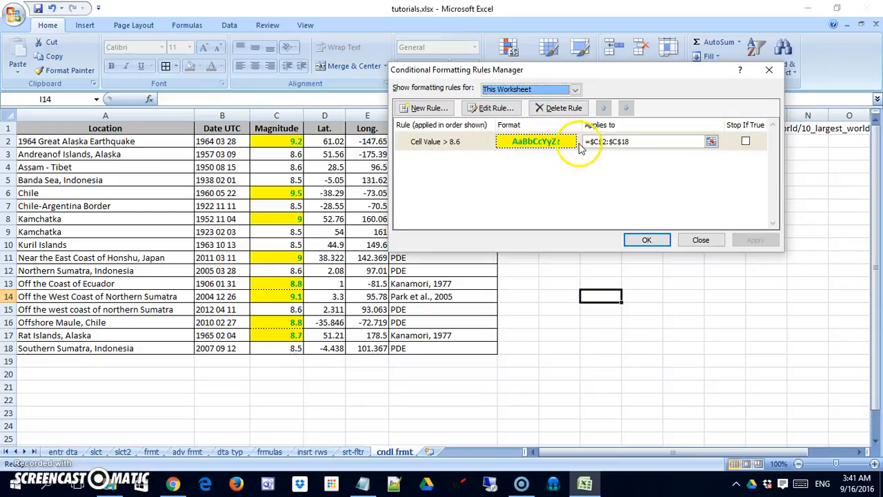
pyautogui.click(574, 90)
pyautogui.click(547, 103)
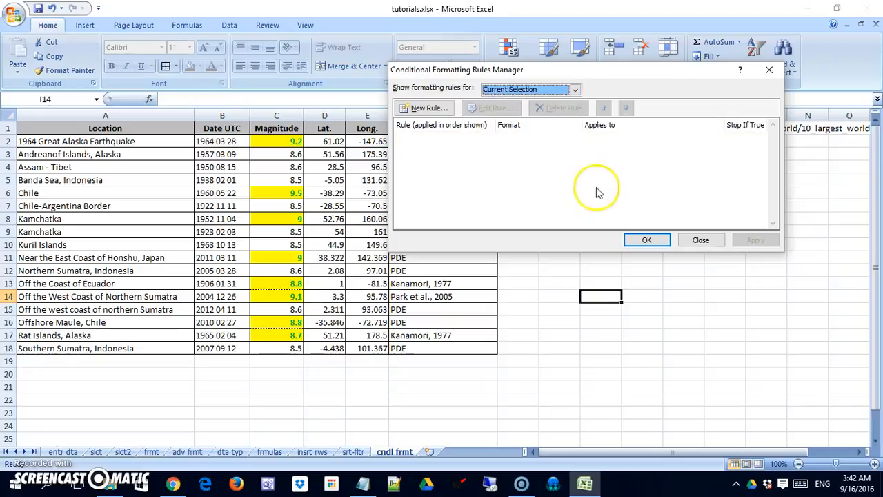
pyautogui.click(645, 238)
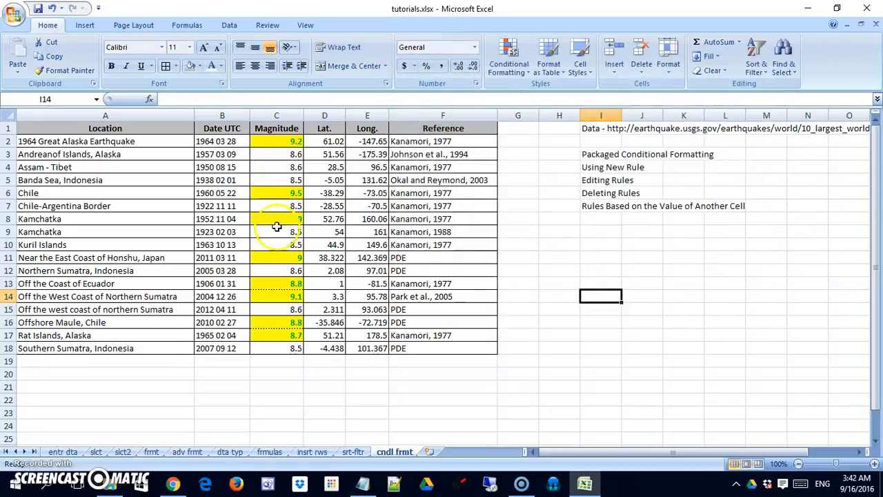
# Edit the Greater Than 8.6 rule on magnitudes C2:C18 and give its format a solid outline border.
pyautogui.moveTo(283, 142); pyautogui.dragTo(288, 348)
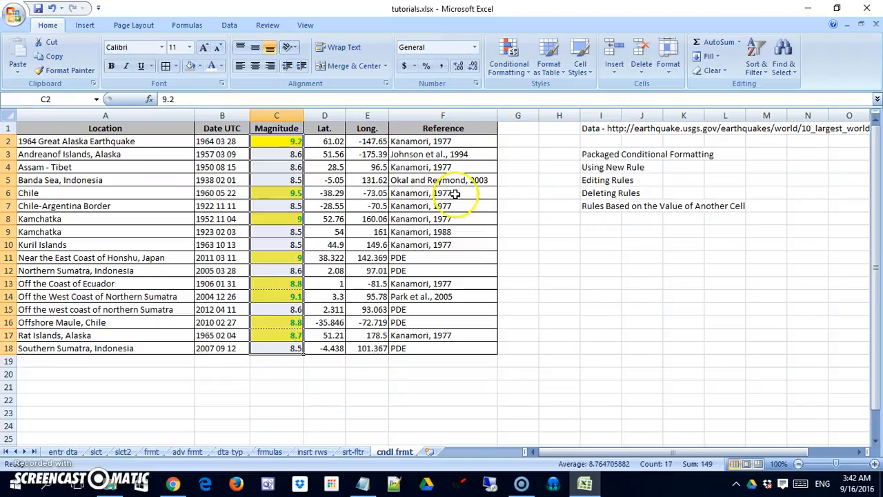
pyautogui.click(508, 59)
pyautogui.click(486, 259)
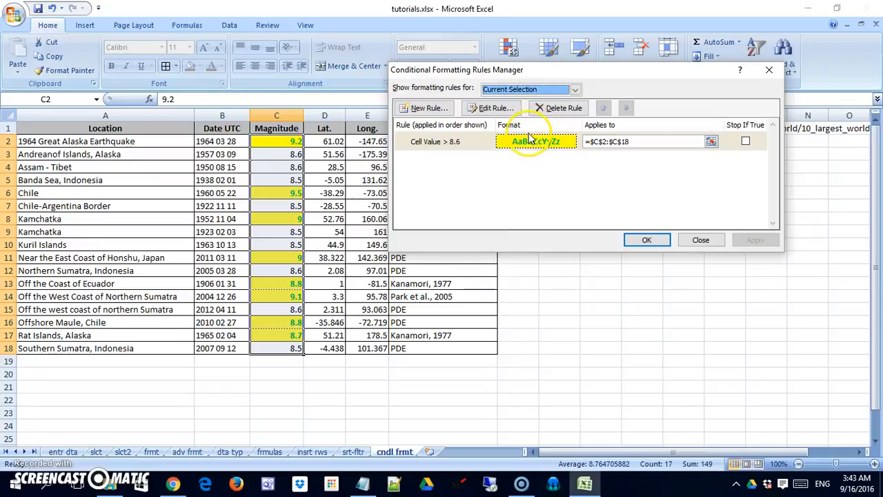
pyautogui.click(435, 141)
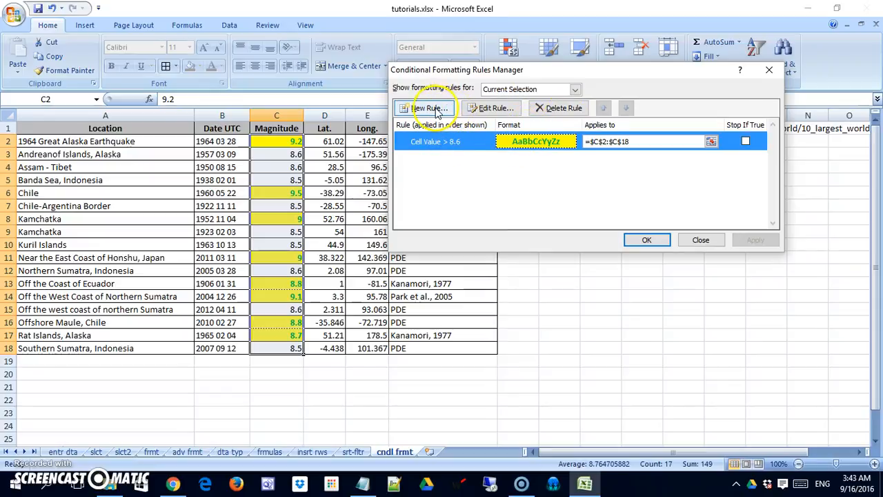
pyautogui.click(501, 112)
pyautogui.click(621, 238)
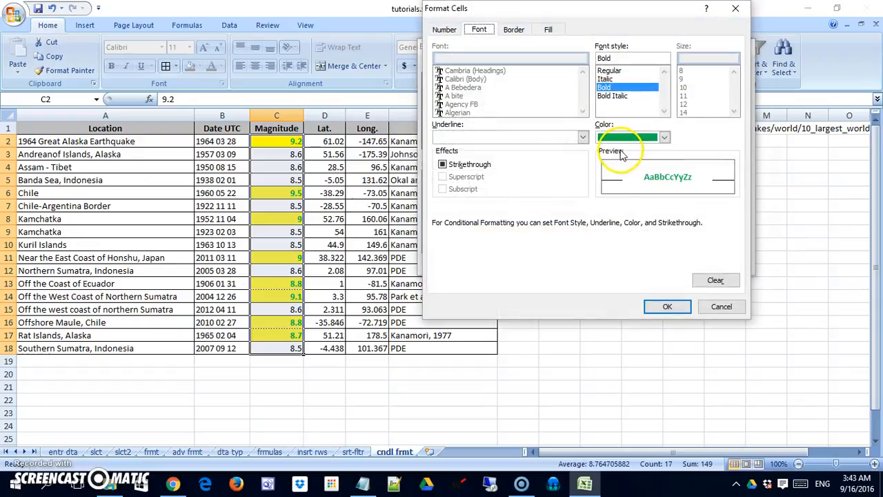
pyautogui.click(515, 29)
pyautogui.click(500, 132)
pyautogui.click(491, 135)
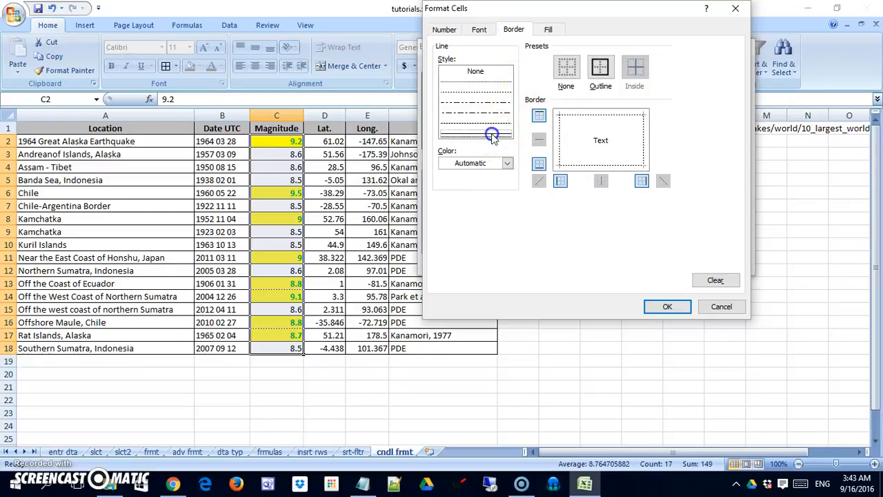
pyautogui.click(598, 69)
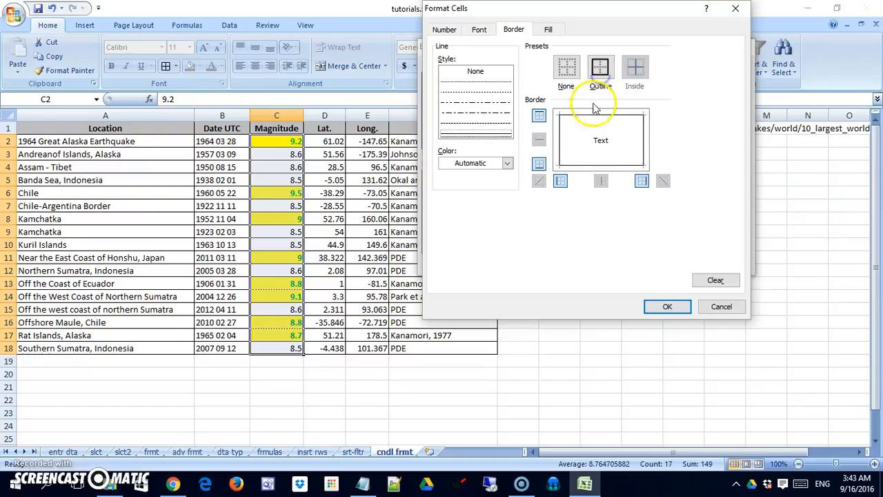
pyautogui.click(623, 144)
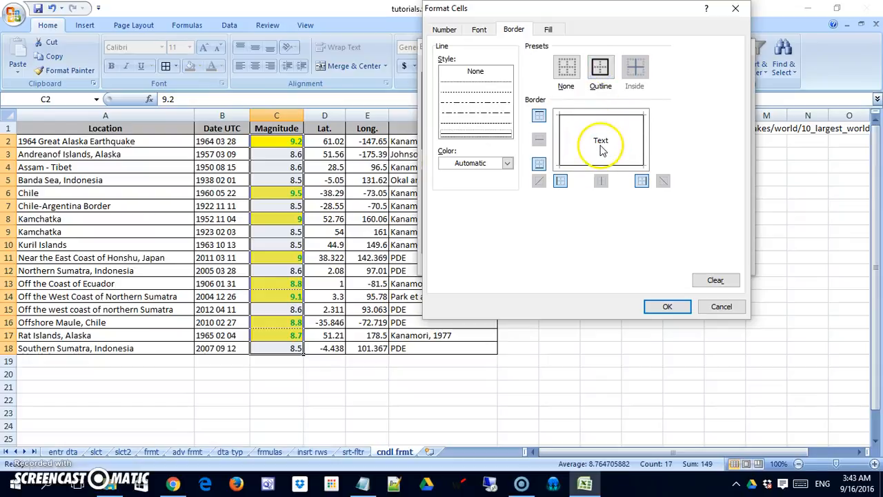
# Set the Greater Than rule's fill to red and its font color to yellow, and apply the edited rule.
pyautogui.click(549, 30)
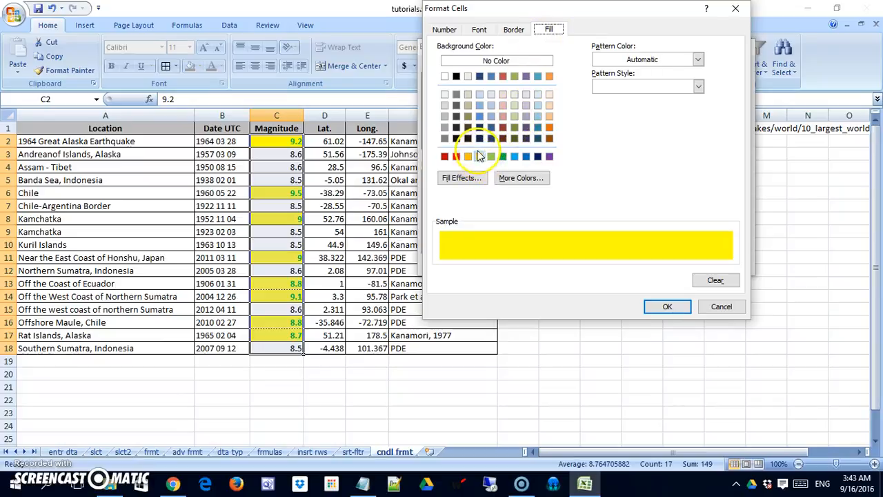
pyautogui.click(456, 156)
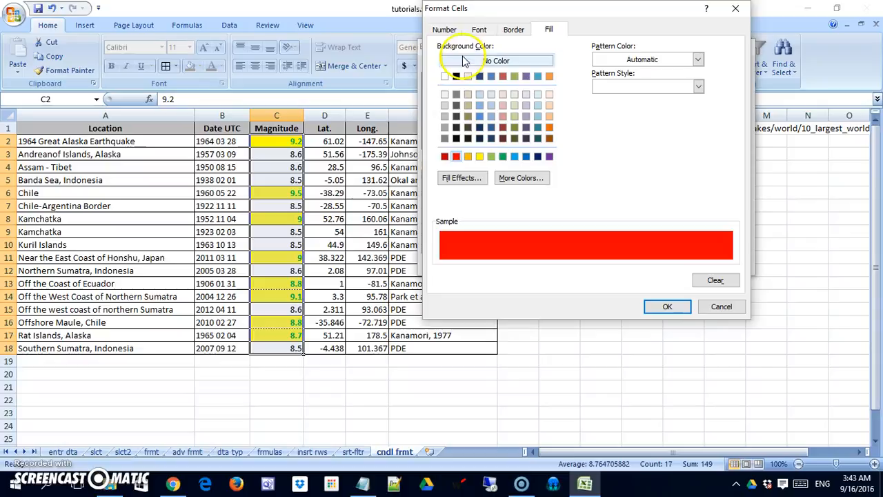
pyautogui.click(478, 31)
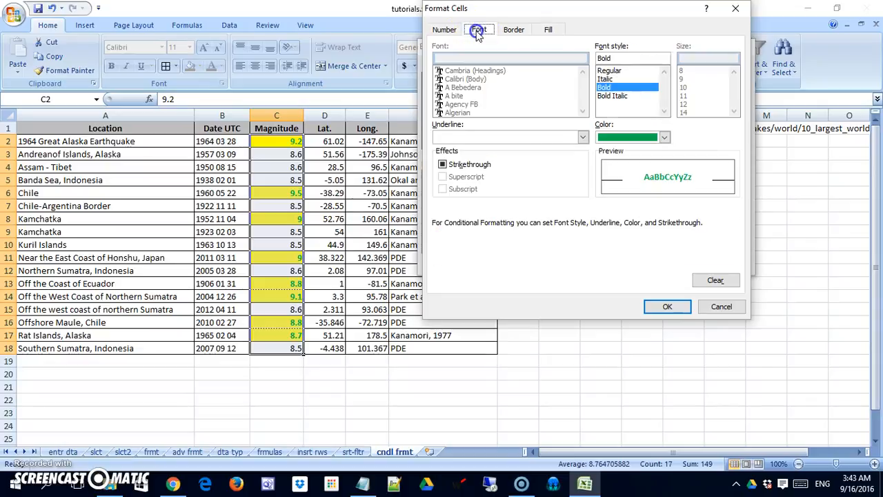
pyautogui.click(662, 137)
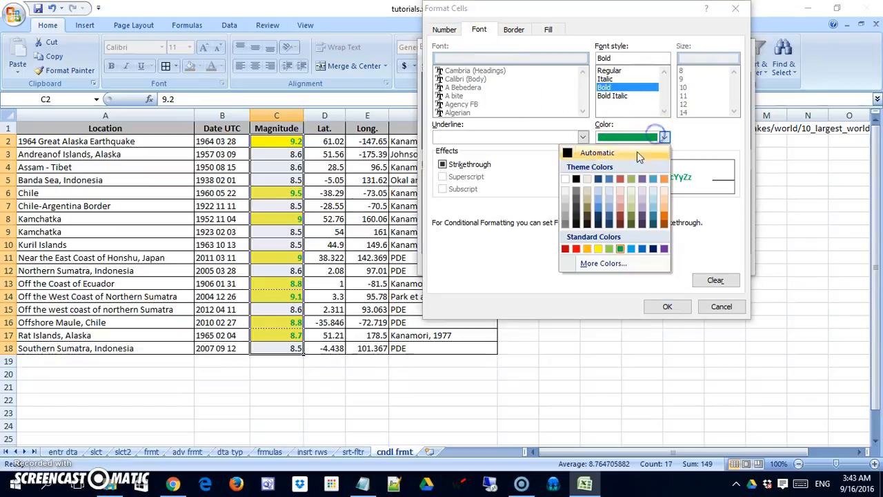
pyautogui.click(598, 249)
pyautogui.click(667, 306)
pyautogui.click(675, 264)
pyautogui.click(660, 241)
pyautogui.click(570, 297)
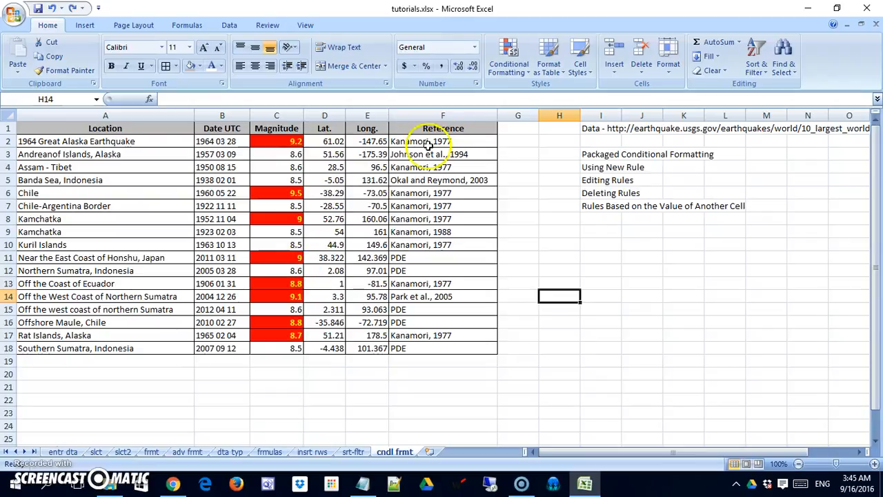
# Delete the Cell Value > 8.6 conditional formatting rule from this worksheet.
pyautogui.click(509, 69)
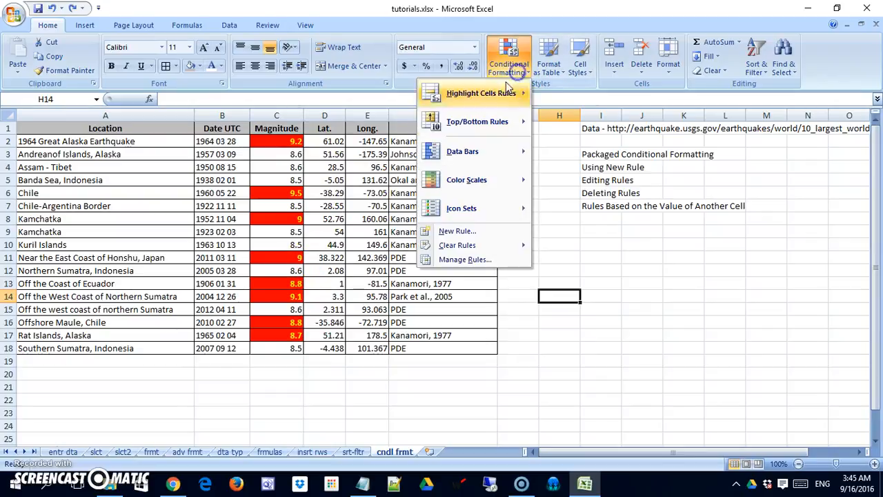
pyautogui.click(484, 260)
pyautogui.click(551, 90)
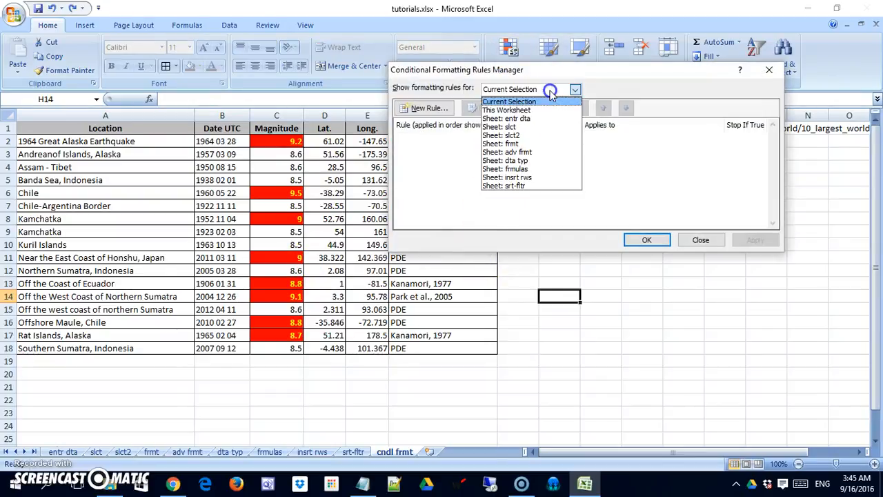
pyautogui.click(537, 110)
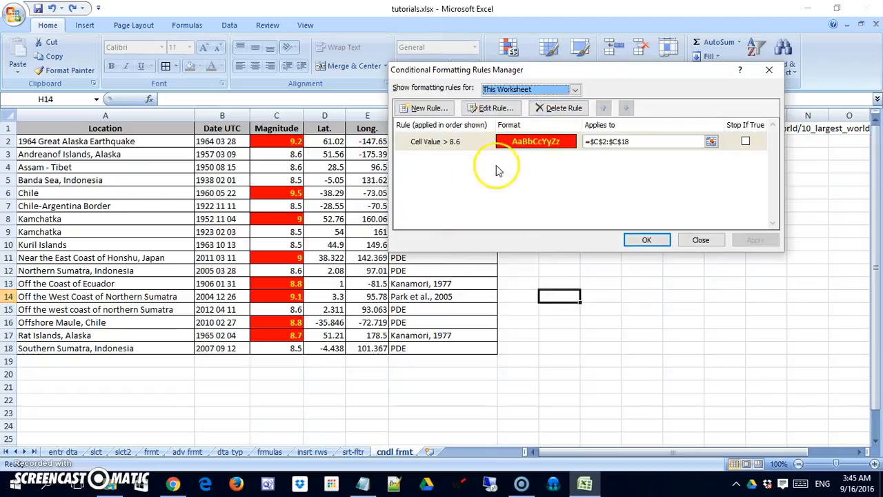
pyautogui.click(441, 143)
pyautogui.click(556, 109)
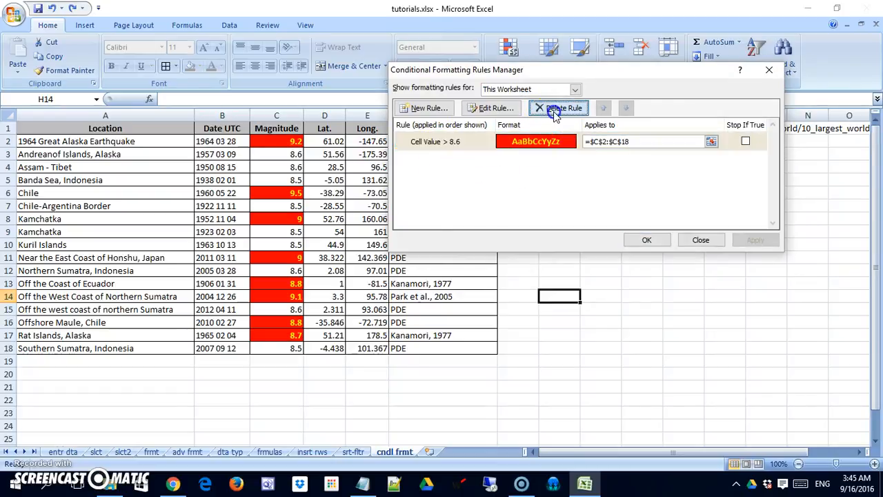
pyautogui.click(645, 240)
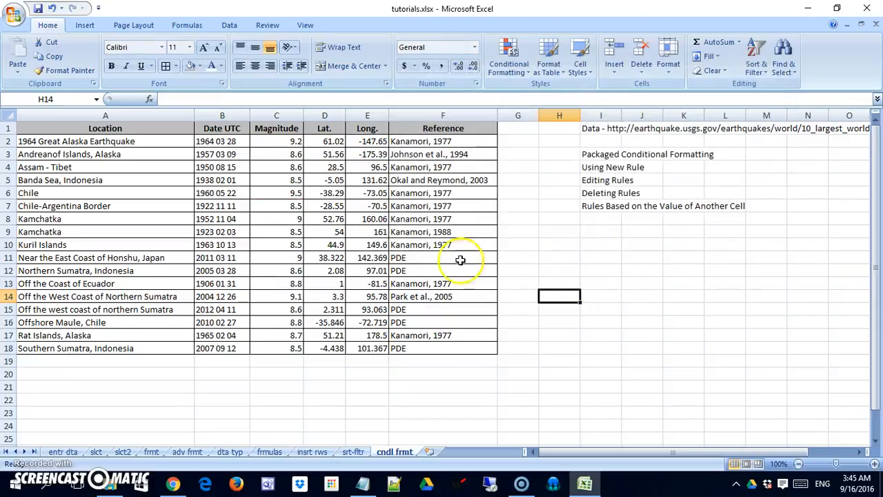
# Try a Top 10 Items rule on magnitudes C2:C18 with the rank limit reduced to 5, without applying it.
pyautogui.moveTo(290, 141); pyautogui.dragTo(285, 347)
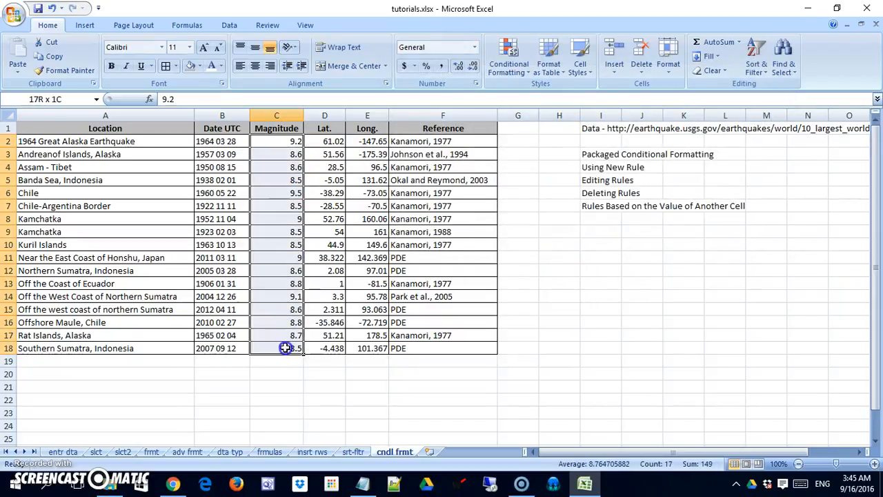
pyautogui.click(524, 72)
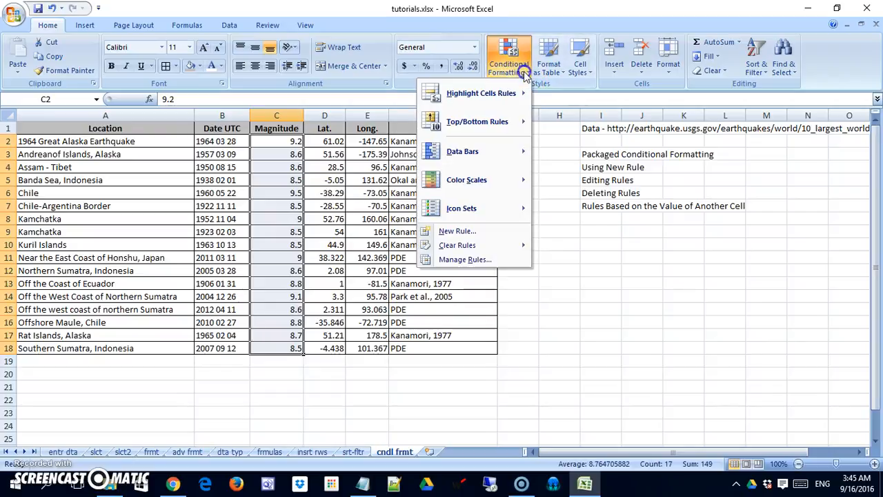
pyautogui.moveTo(491, 107)
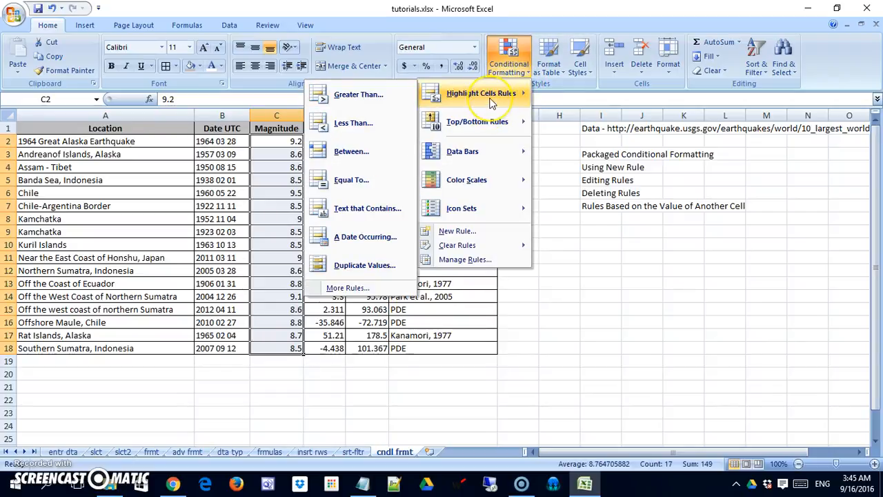
pyautogui.click(488, 123)
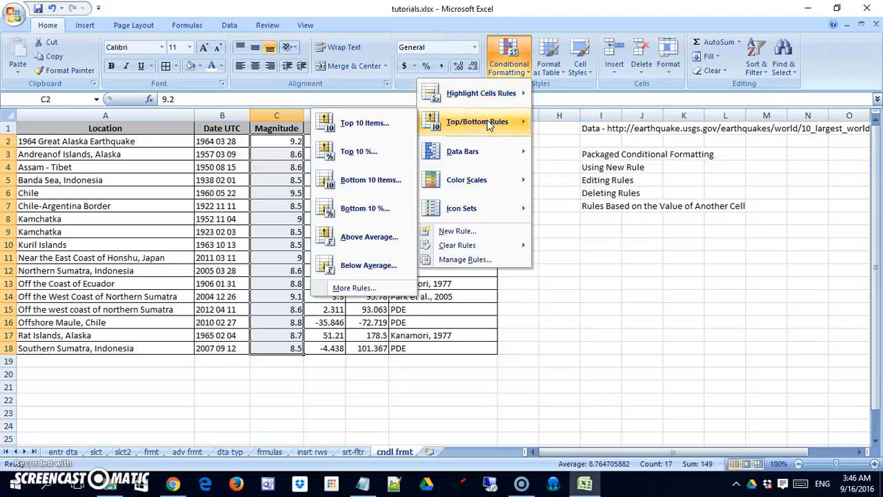
pyautogui.click(371, 152)
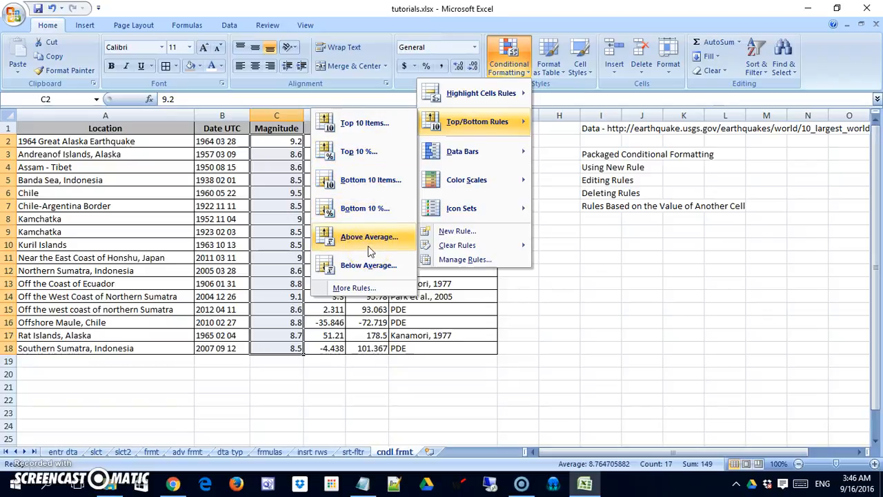
pyautogui.click(370, 270)
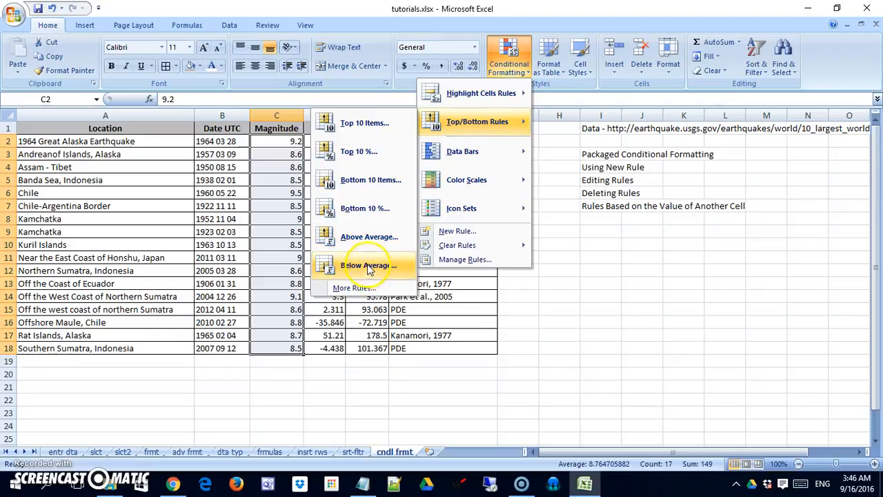
pyautogui.click(365, 132)
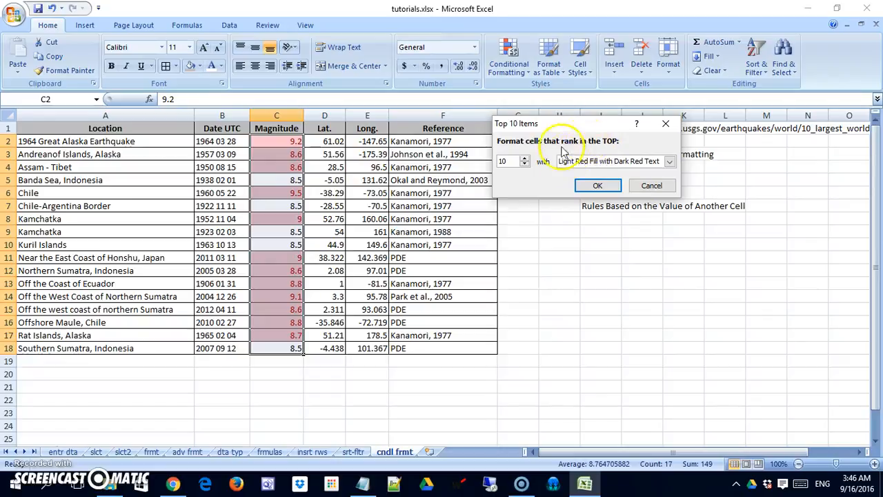
pyautogui.click(524, 165)
pyautogui.click(524, 165)
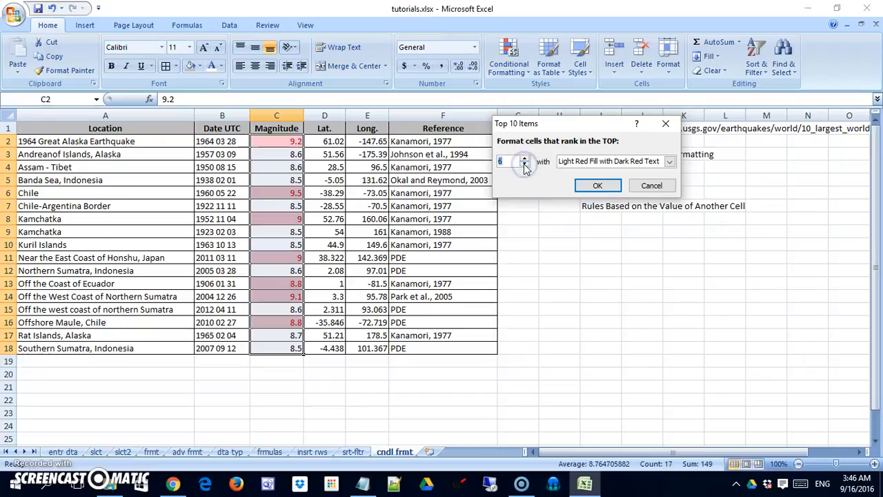
pyautogui.click(525, 165)
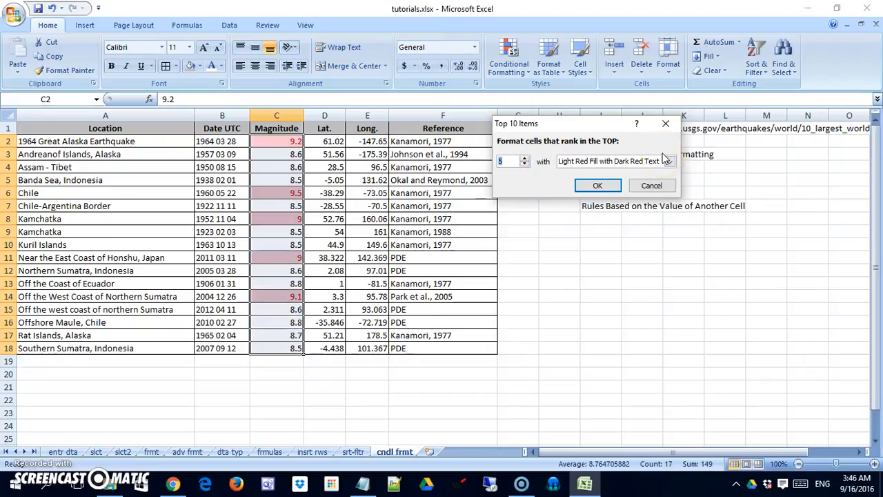
pyautogui.click(651, 185)
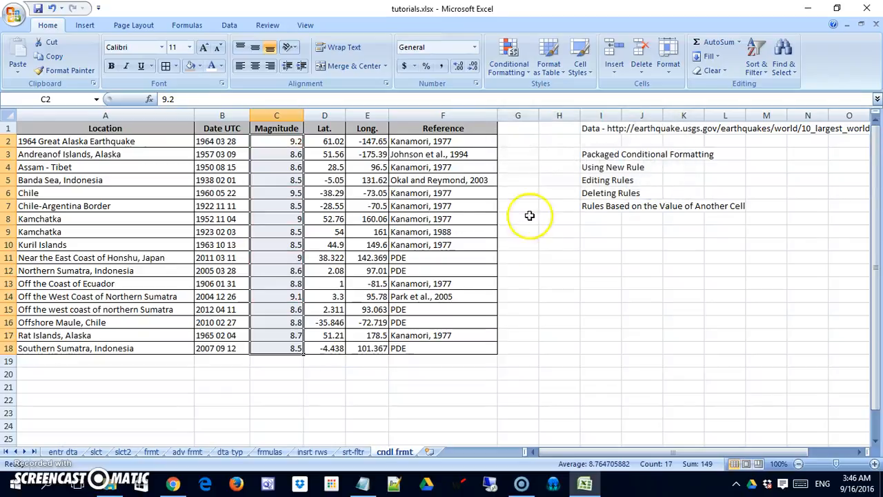
# Try an Above Average rule with Light Red Fill with Dark Red Text on magnitudes C2:C18, without applying it.
pyautogui.click(527, 69)
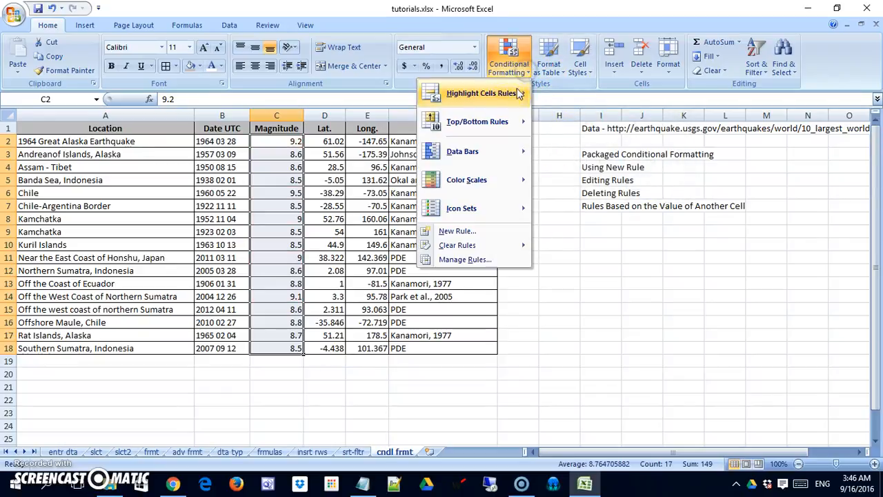
pyautogui.click(504, 124)
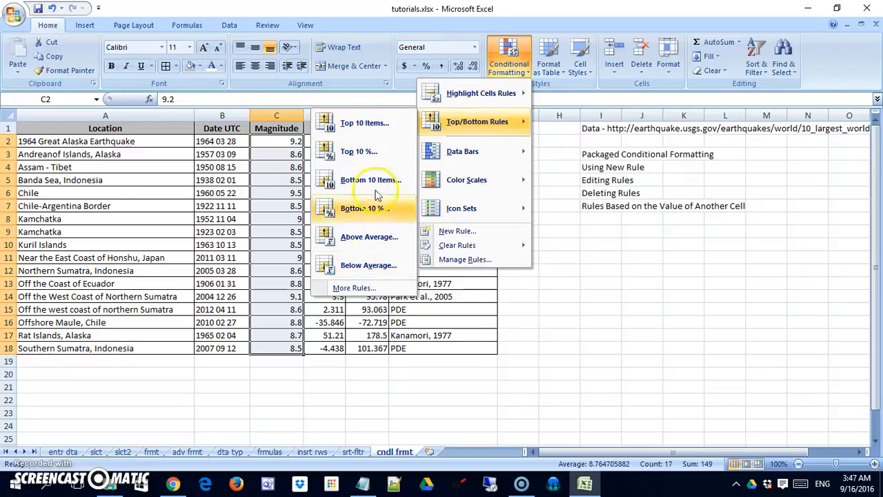
pyautogui.click(373, 238)
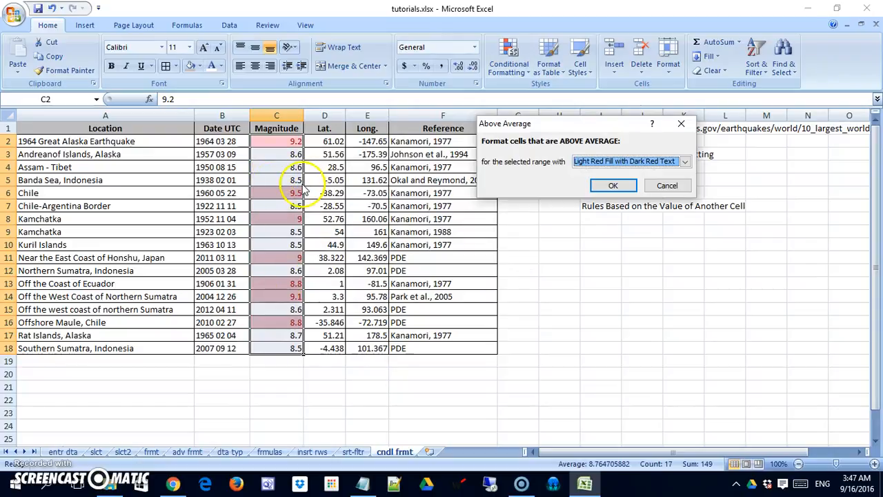
pyautogui.click(667, 185)
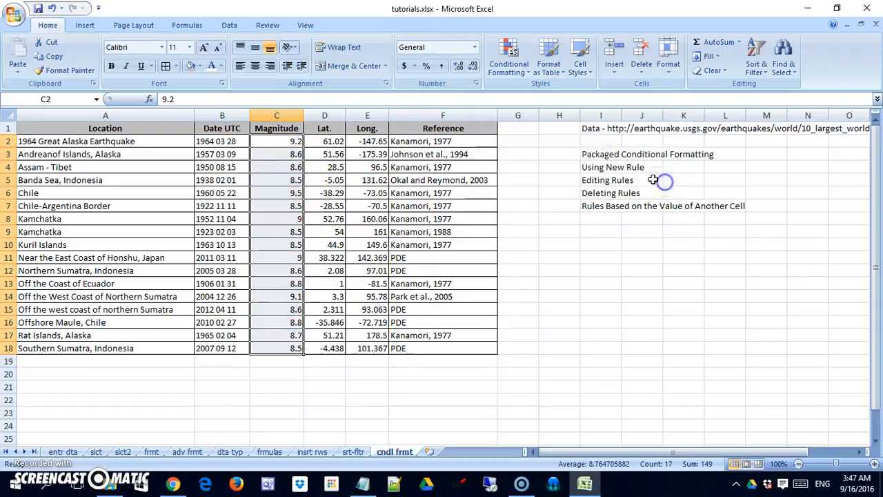
# Apply Red Data Bar conditional formatting to magnitudes C2:C18.
pyautogui.click(527, 75)
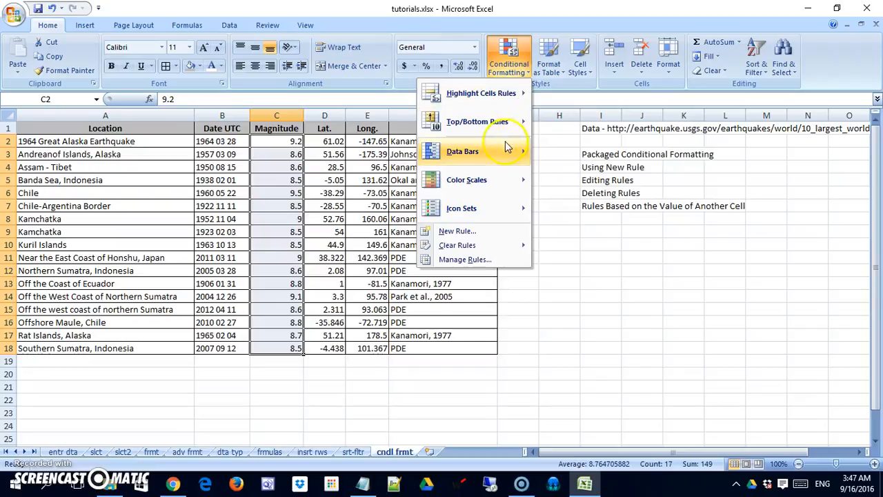
pyautogui.moveTo(505, 152)
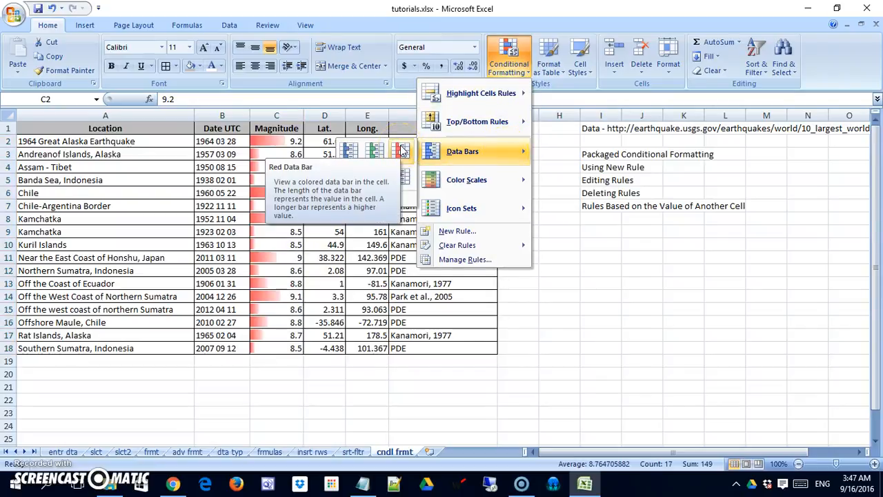
pyautogui.click(402, 150)
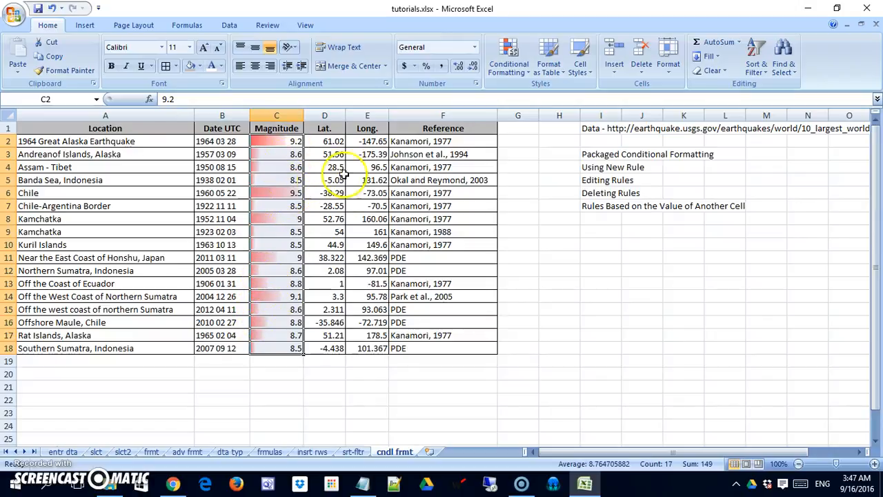
# Delete the Data Bar conditional formatting rule from magnitudes C2:C18.
pyautogui.click(527, 80)
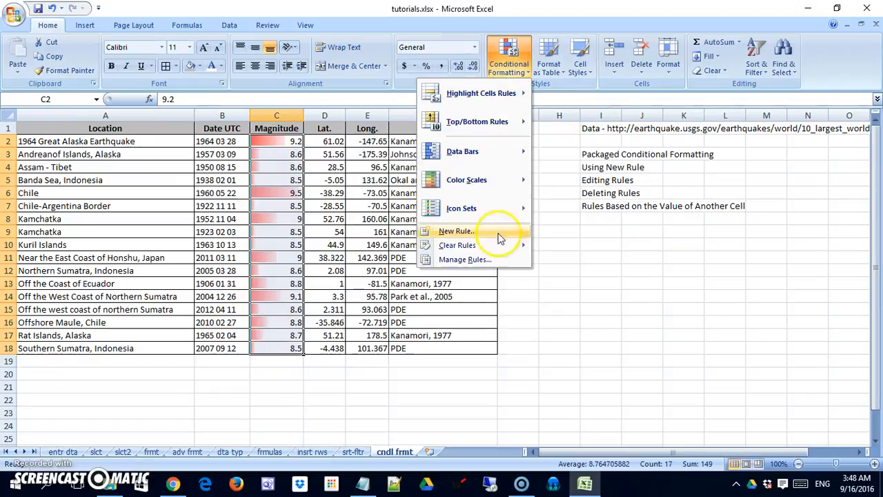
pyautogui.click(492, 257)
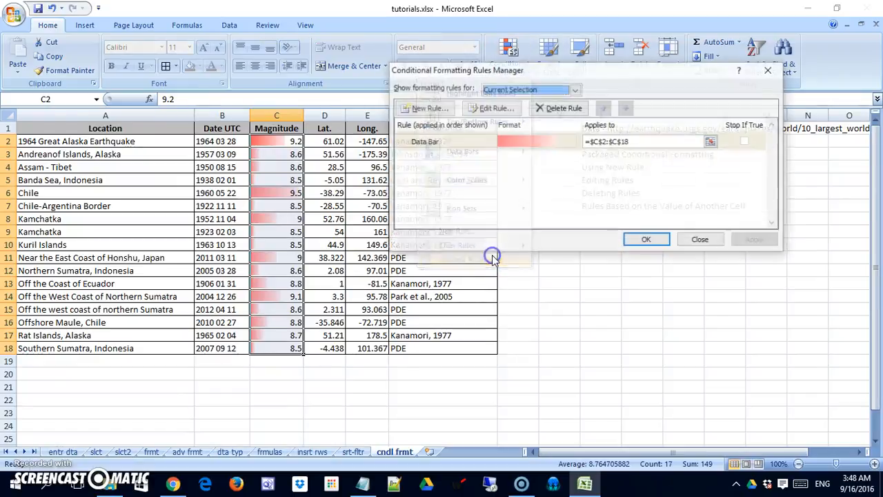
pyautogui.click(476, 142)
pyautogui.click(552, 109)
pyautogui.click(644, 240)
pyautogui.click(460, 321)
# Apply the icon set with four rising-bar icons to magnitudes C2:C18.
pyautogui.moveTo(276, 140); pyautogui.dragTo(279, 348)
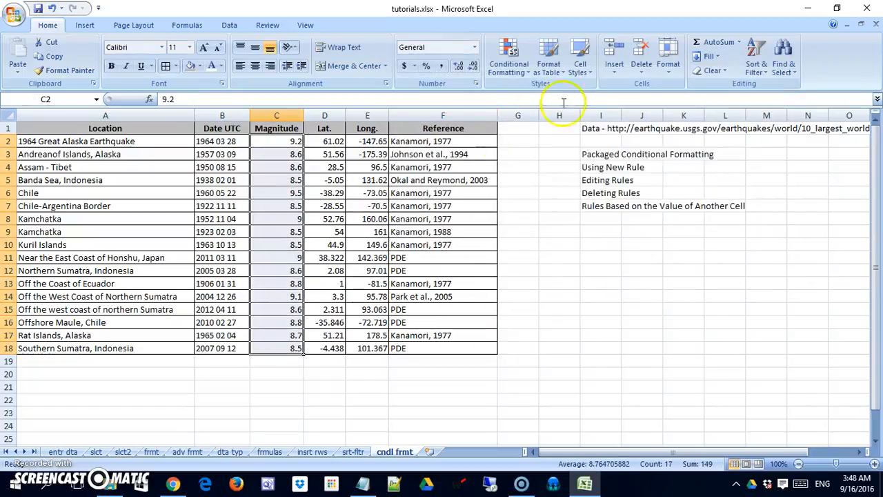
pyautogui.click(526, 72)
pyautogui.moveTo(501, 209)
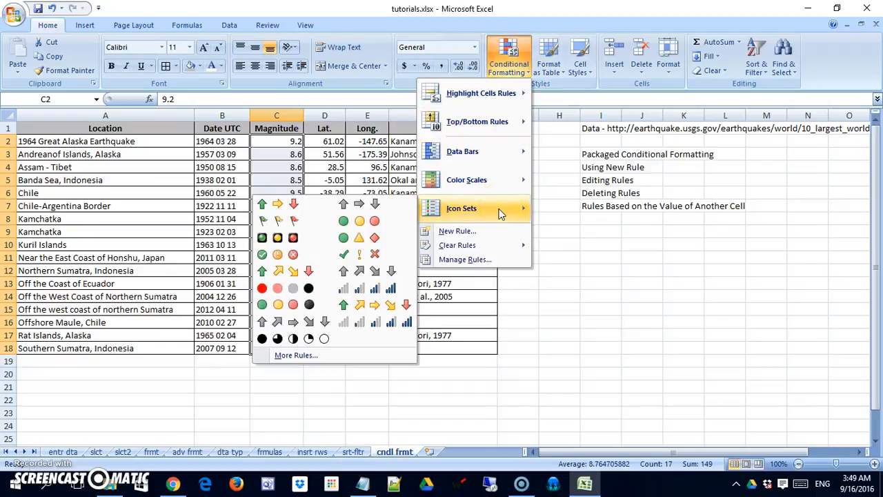
pyautogui.click(390, 293)
pyautogui.click(389, 291)
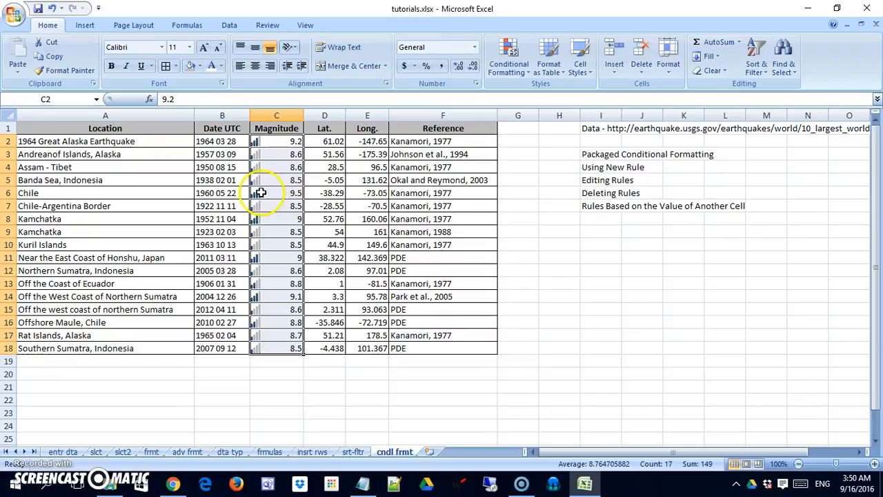
# Delete the Icon Set conditional formatting rule from magnitudes C2:C18.
pyautogui.click(514, 68)
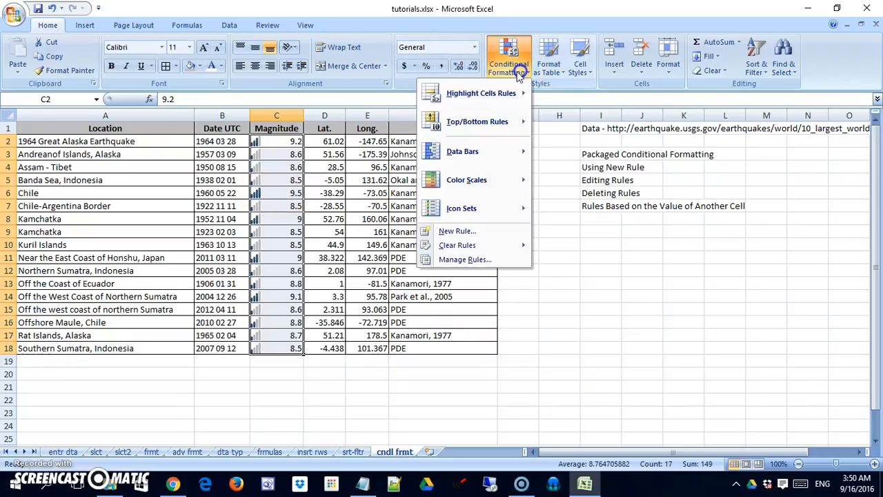
pyautogui.click(507, 259)
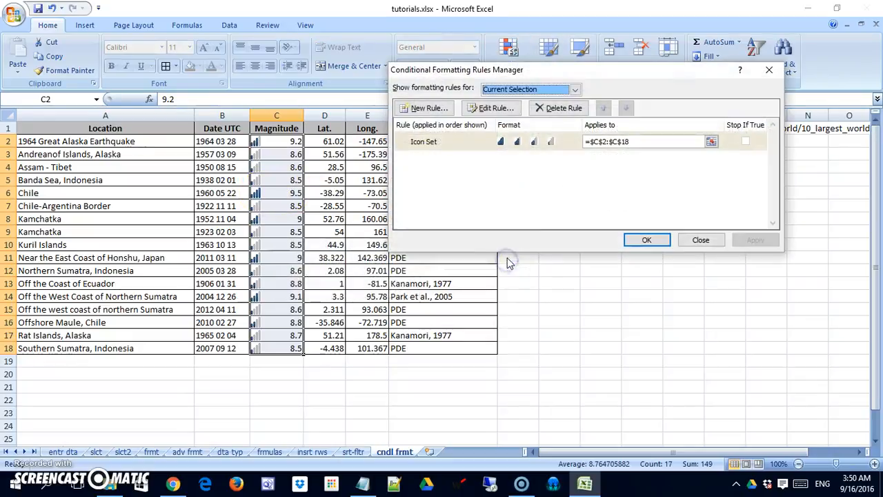
pyautogui.click(449, 143)
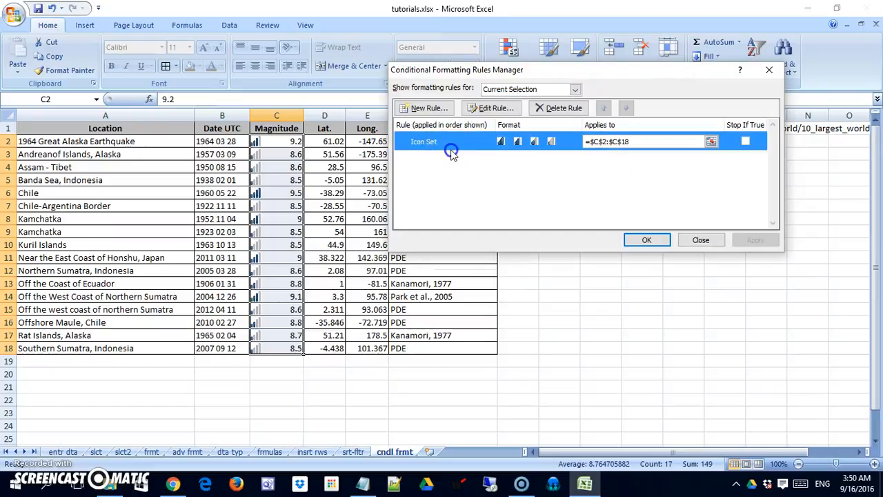
pyautogui.click(560, 108)
pyautogui.click(646, 241)
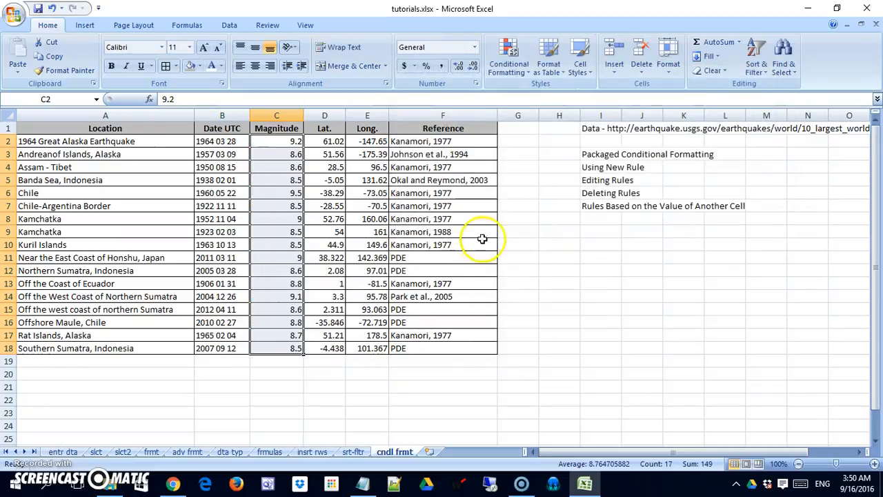
# Create a new formula-based formatting rule for cell G2 with the formula =$C2>9.
pyautogui.click(519, 143)
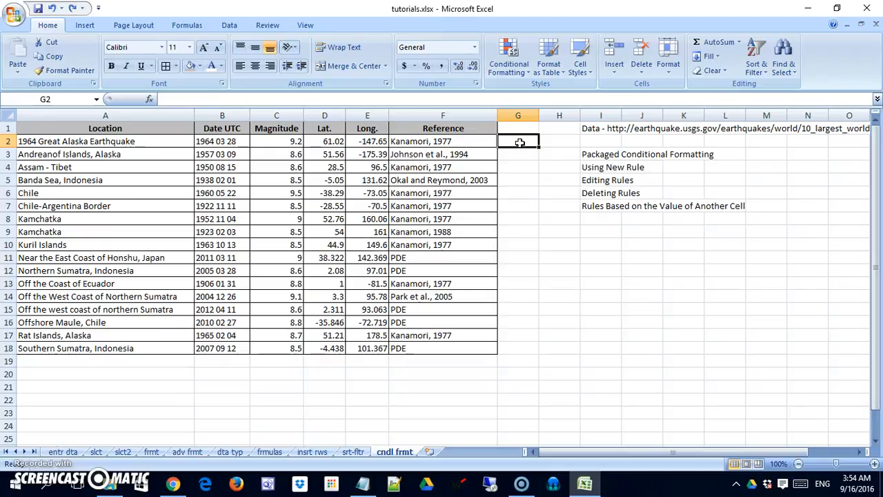
pyautogui.click(520, 71)
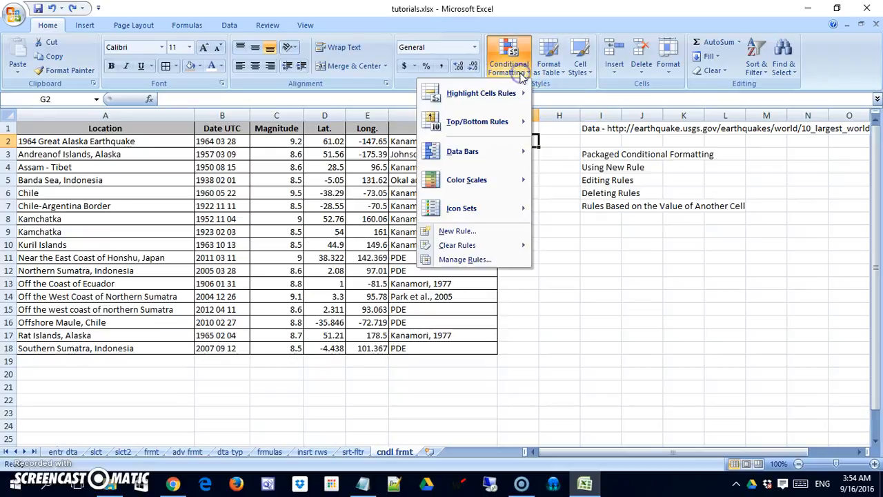
pyautogui.click(480, 232)
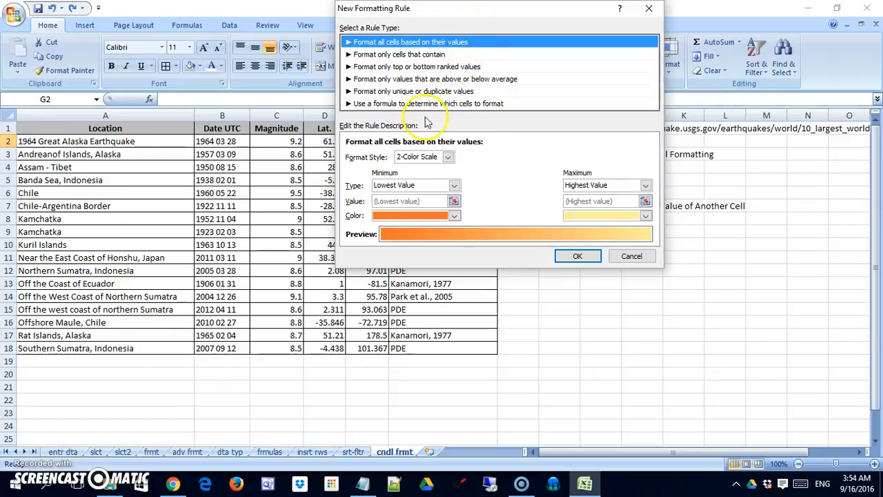
pyautogui.click(390, 103)
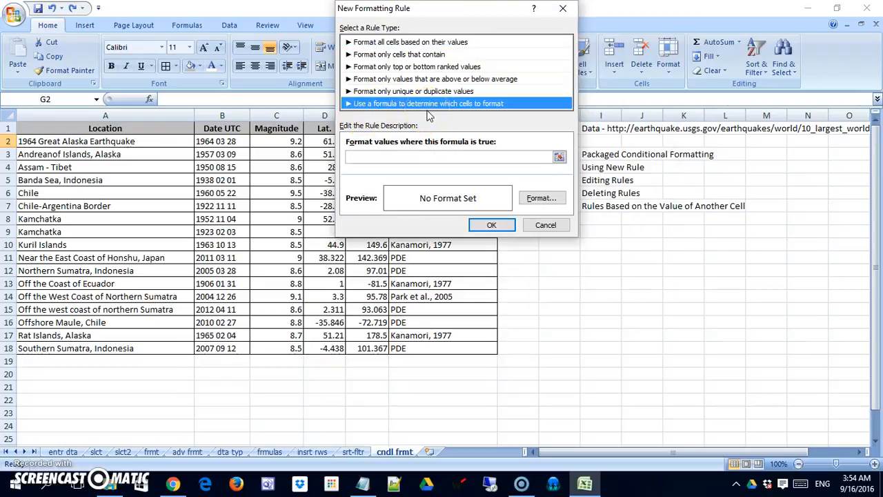
pyautogui.click(394, 156)
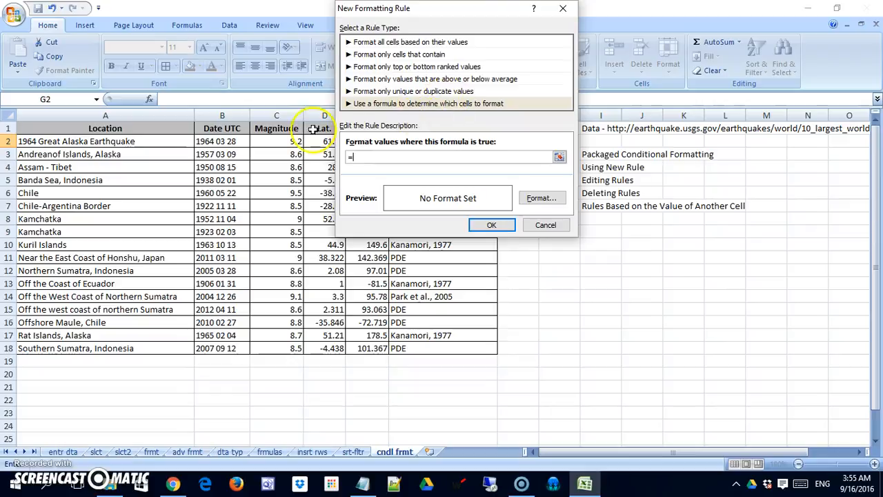
pyautogui.click(281, 142)
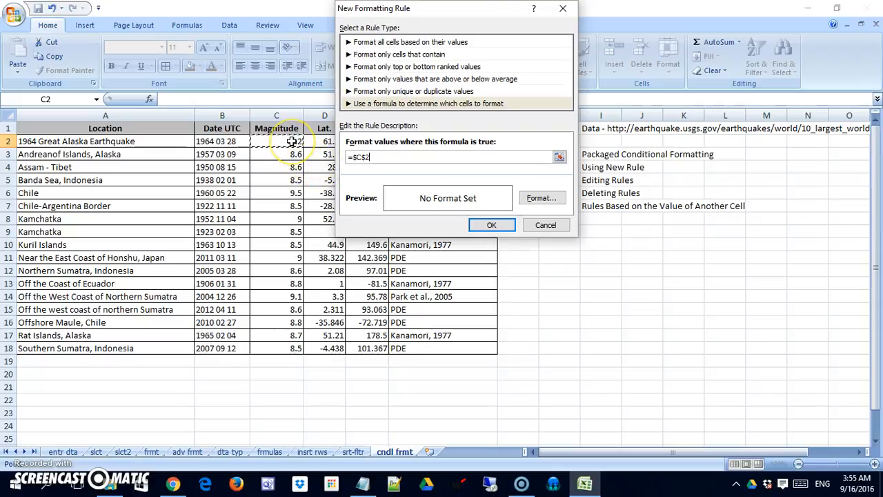
pyautogui.click(376, 155)
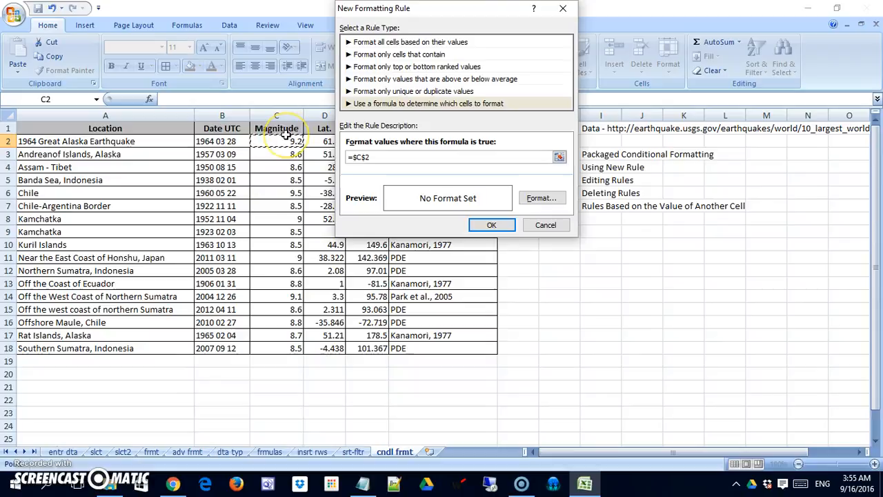
pyautogui.click(365, 157)
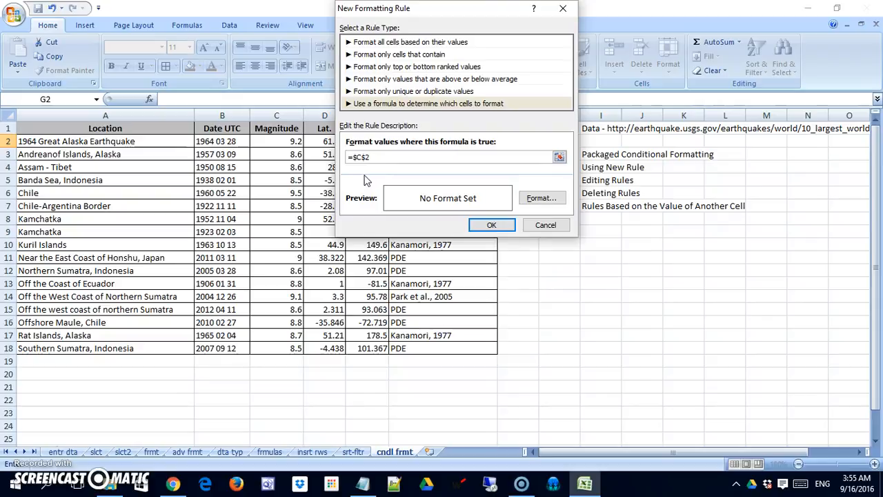
pyautogui.click(347, 178)
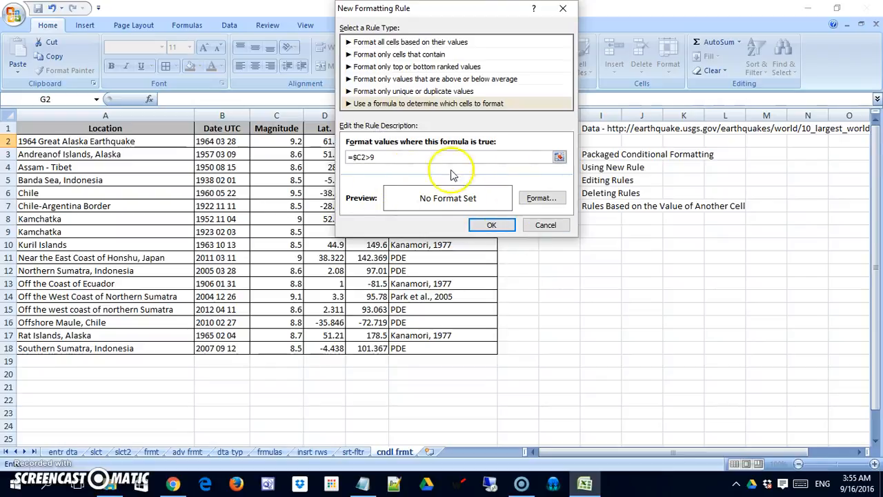
# Give the formula rule a yellow fill and apply it to cell G2.
pyautogui.click(538, 198)
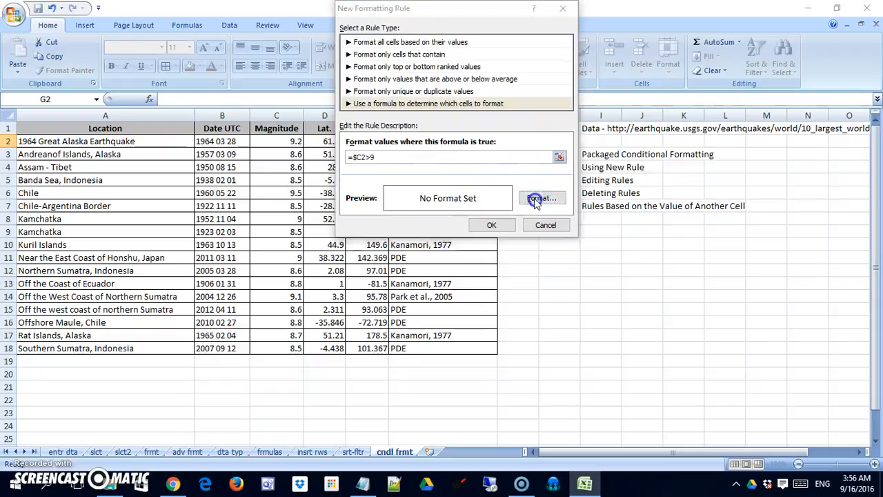
pyautogui.click(393, 156)
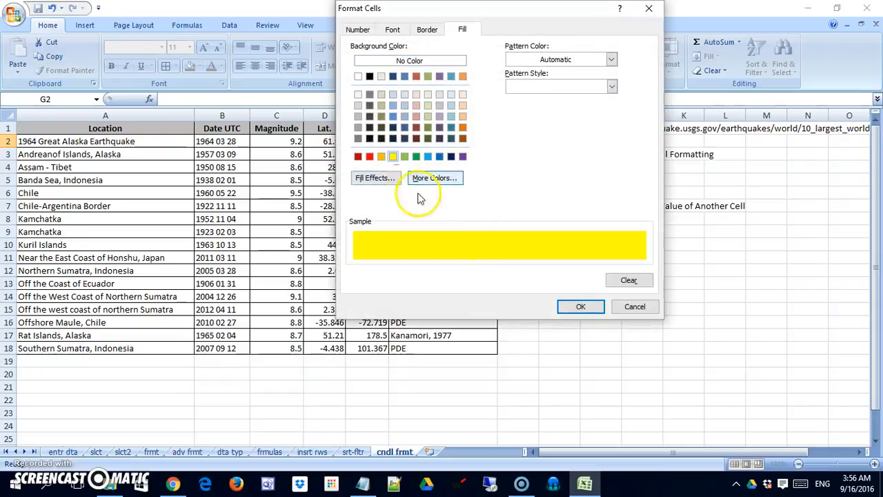
pyautogui.click(581, 306)
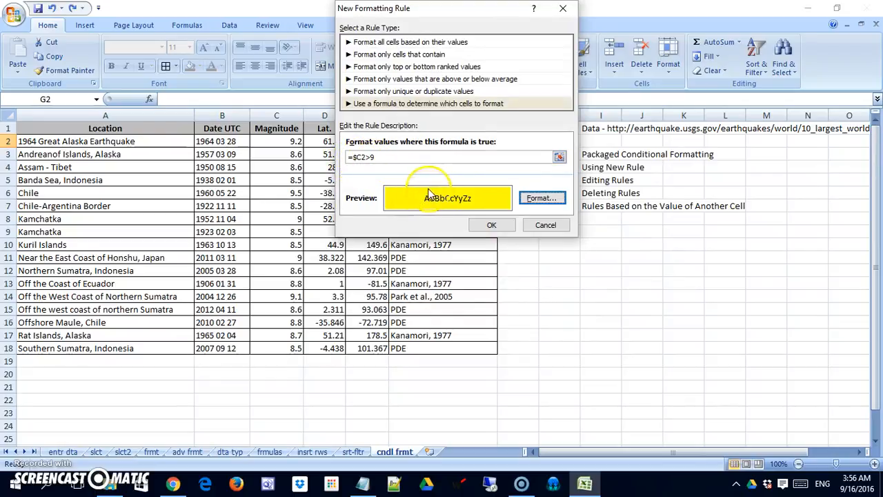
pyautogui.click(491, 225)
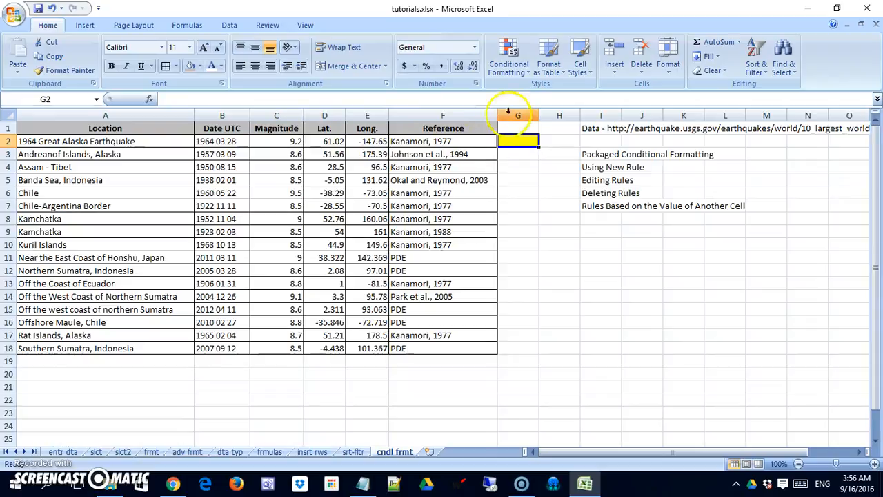
# Change the range the yellow formula rule applies to from cell G2 to =$C$2 and apply the change.
pyautogui.click(509, 64)
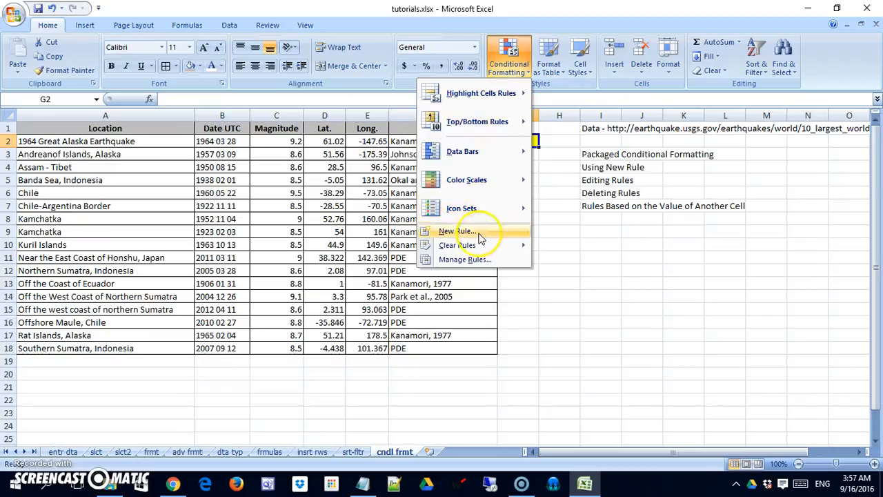
pyautogui.click(482, 260)
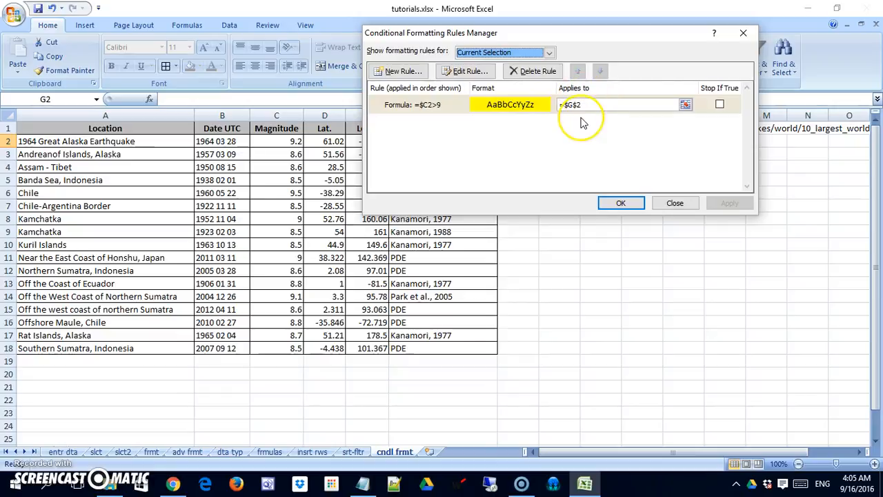
pyautogui.moveTo(577, 38); pyautogui.dragTo(585, 174)
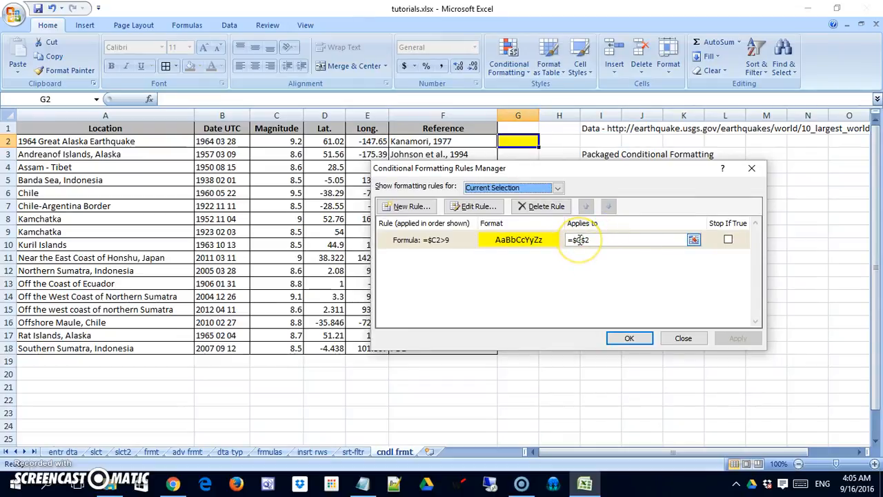
pyautogui.moveTo(590, 239); pyautogui.dragTo(537, 239)
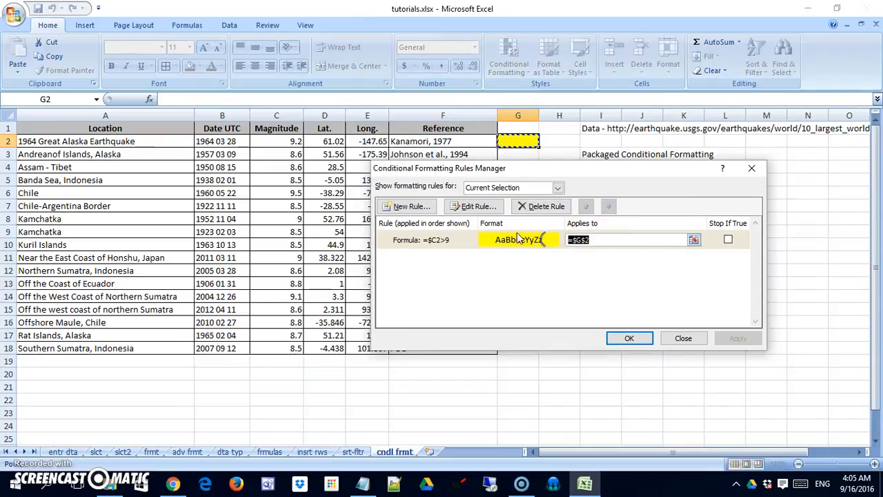
pyautogui.click(293, 142)
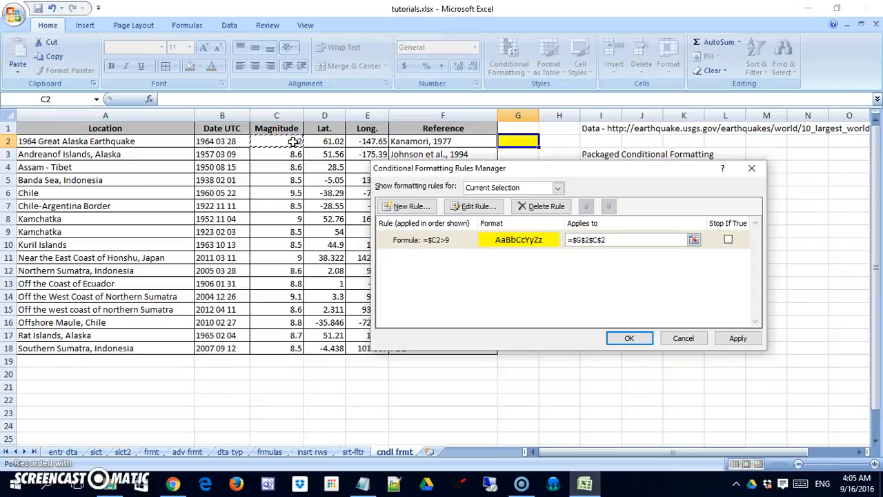
pyautogui.click(293, 142)
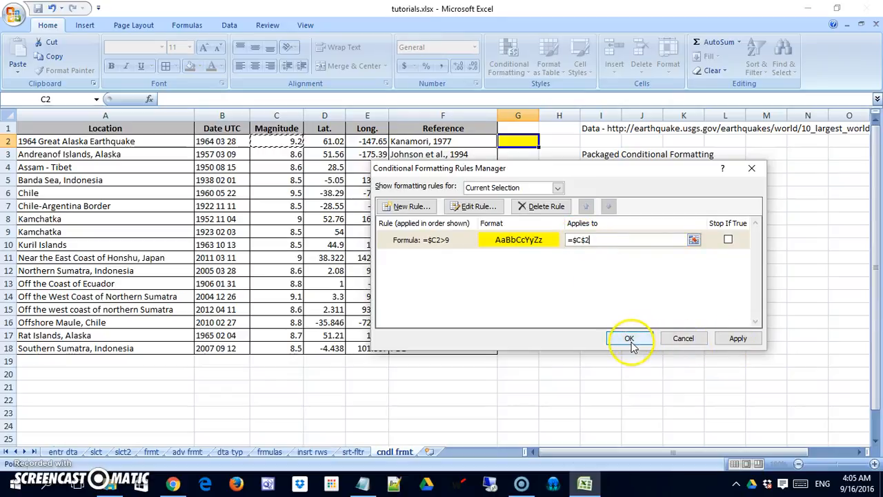
pyautogui.click(739, 338)
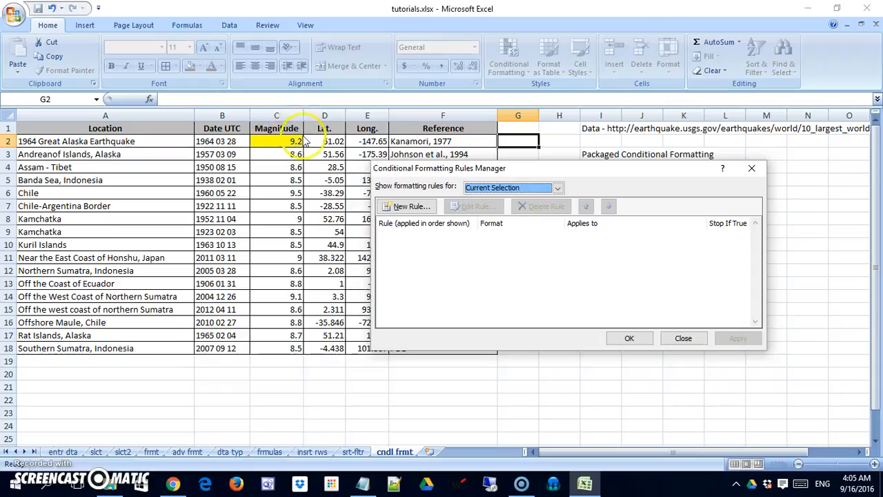
pyautogui.click(626, 337)
pyautogui.click(587, 308)
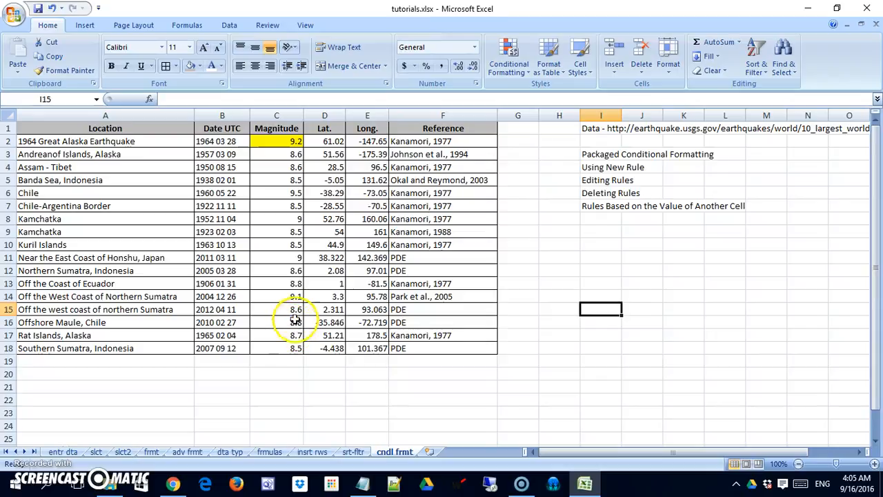
# Fill only the formatting of cell C2 down through C18, keeping the original magnitude values.
pyautogui.click(294, 139)
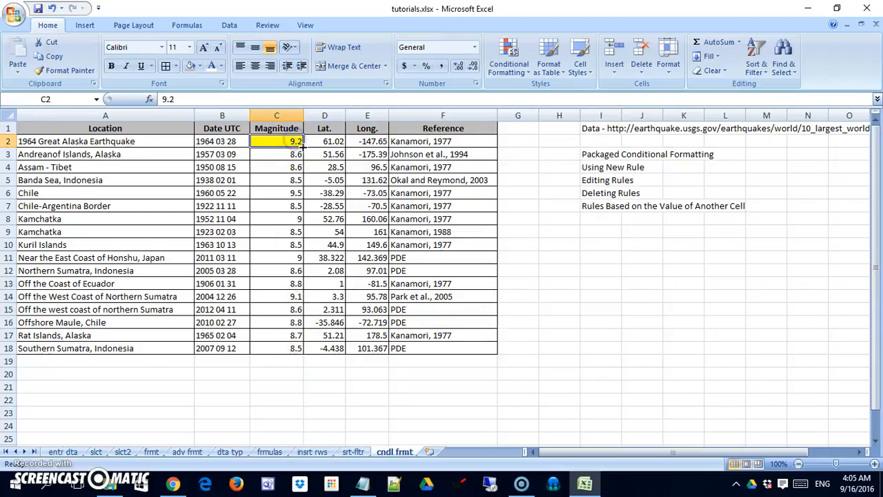
pyautogui.moveTo(303, 145); pyautogui.dragTo(299, 356)
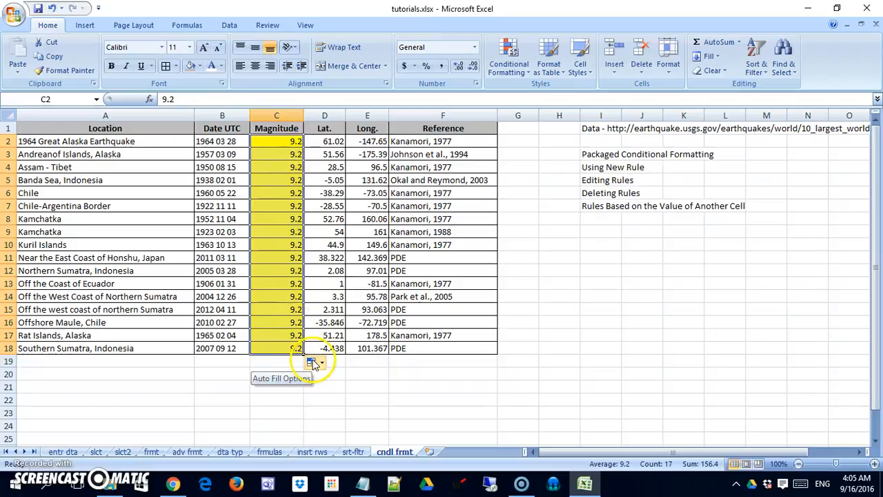
pyautogui.click(325, 365)
pyautogui.click(326, 365)
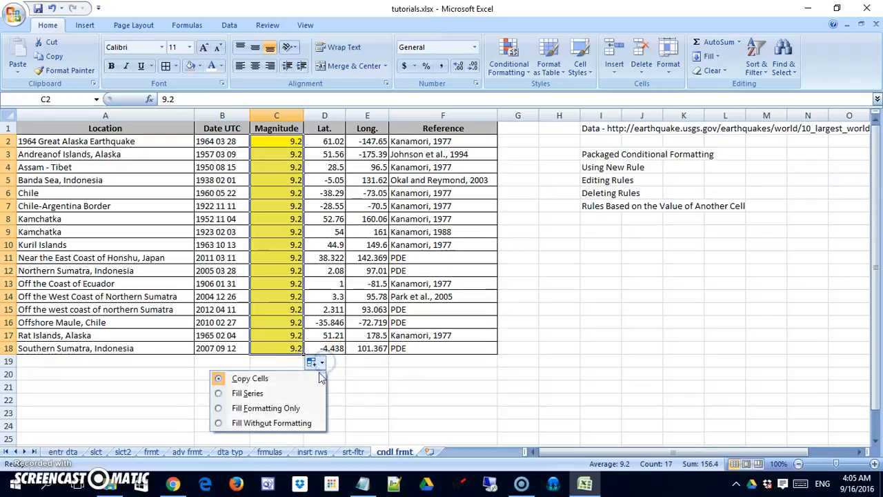
pyautogui.click(247, 409)
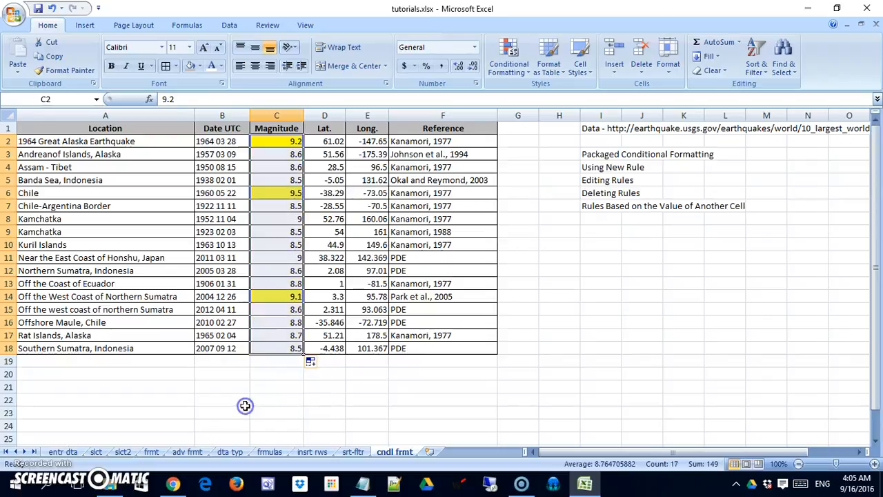
pyautogui.click(373, 296)
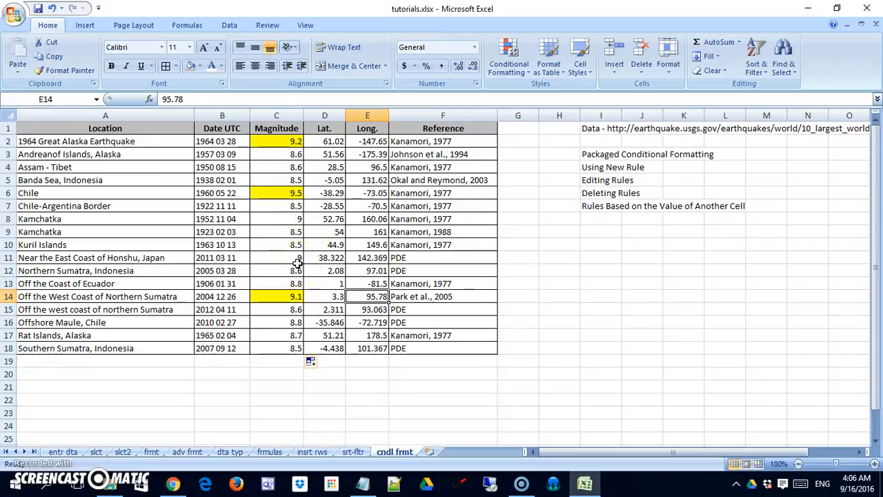
# List the rules for This Worksheet and change the yellow rule's formula to =$C2>=9.
pyautogui.click(509, 65)
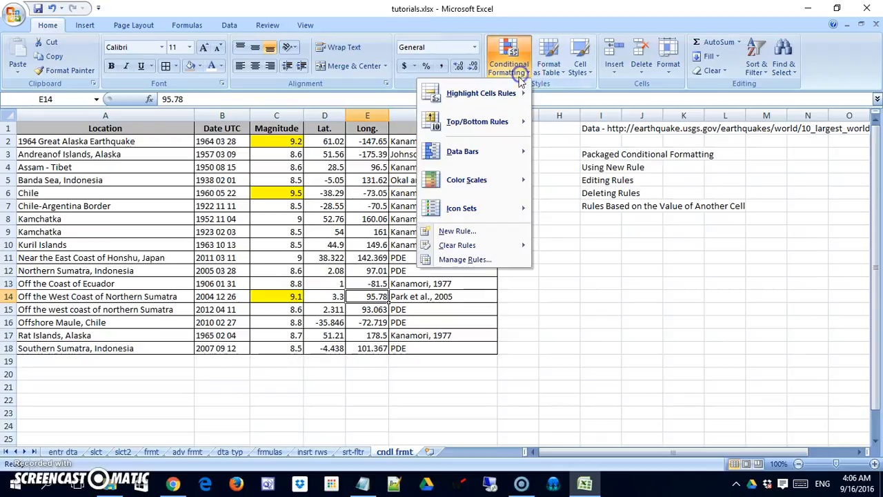
pyautogui.click(459, 258)
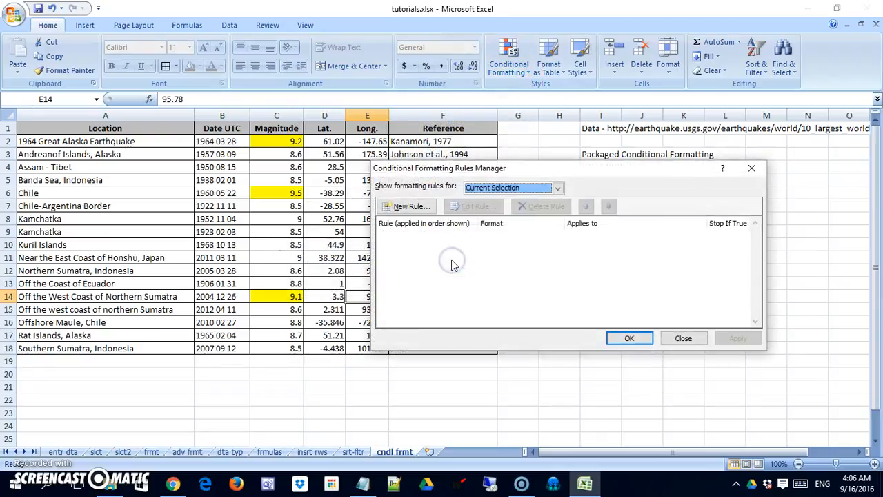
pyautogui.click(521, 187)
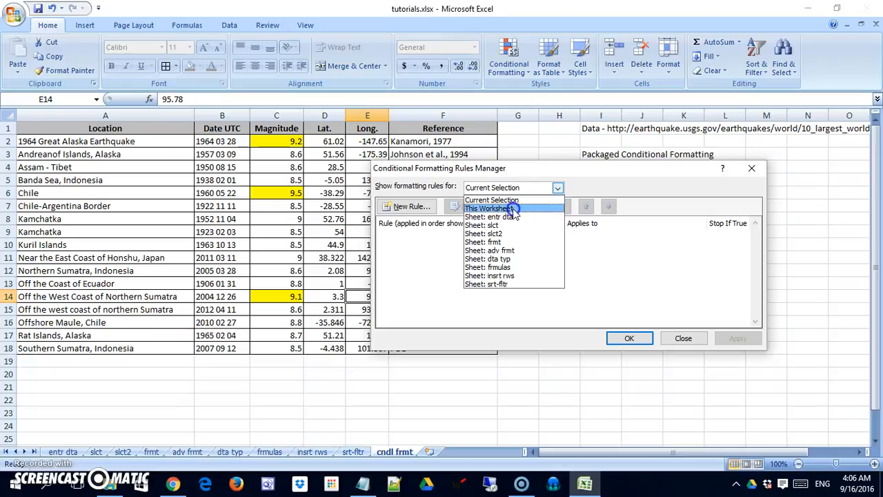
pyautogui.click(512, 210)
pyautogui.click(482, 243)
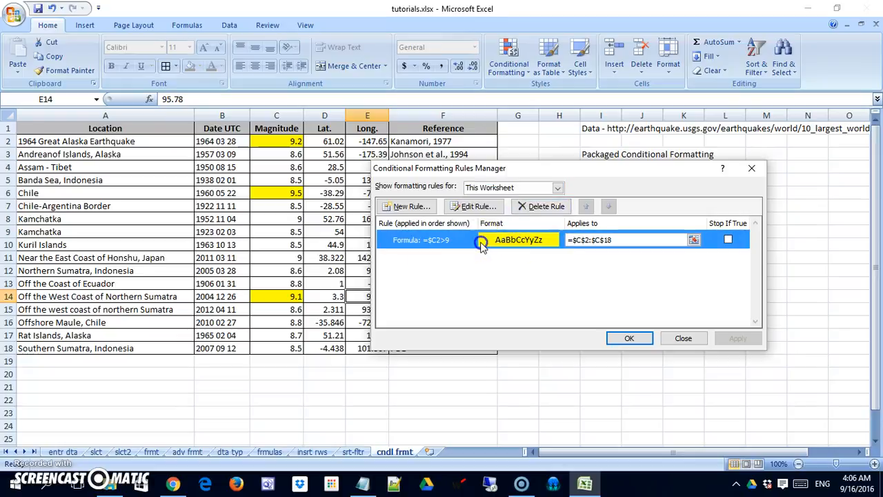
pyautogui.doubleClick(457, 244)
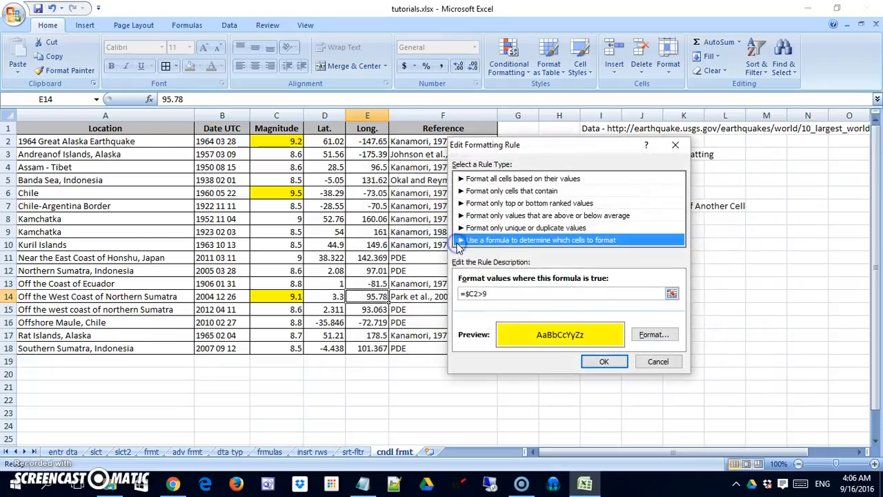
pyautogui.click(648, 360)
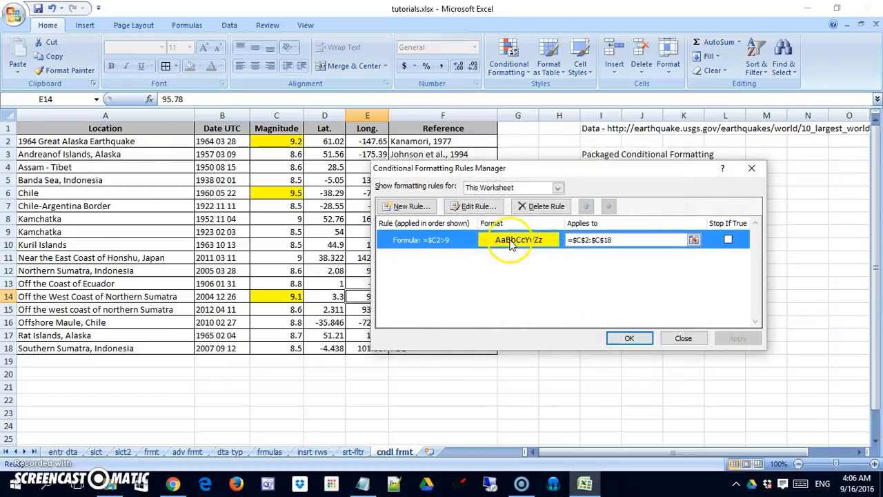
pyautogui.click(475, 205)
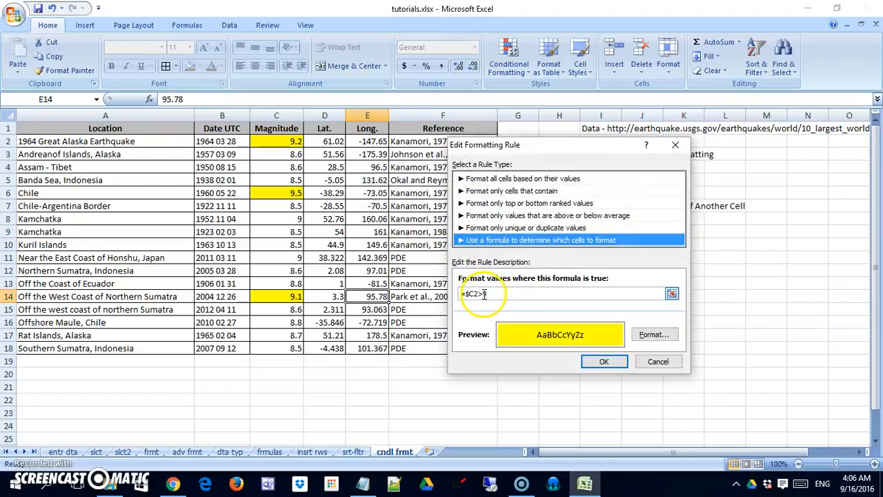
pyautogui.click(483, 293)
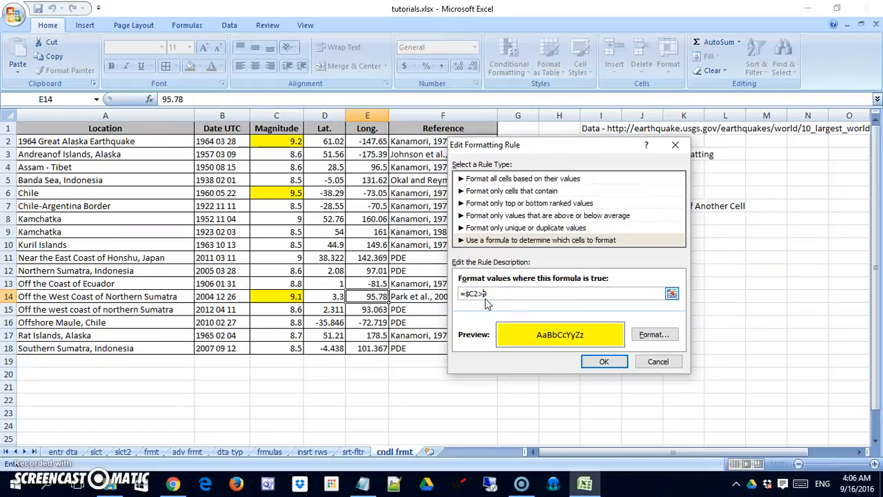
pyautogui.click(605, 361)
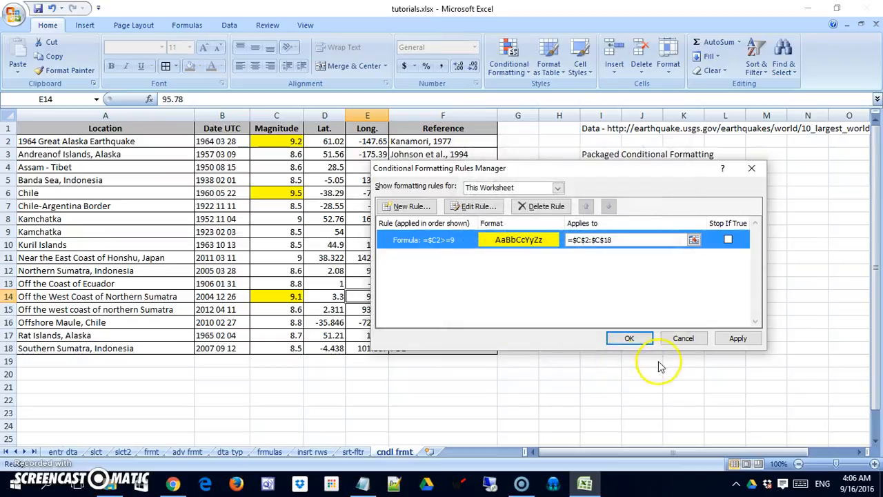
pyautogui.click(630, 338)
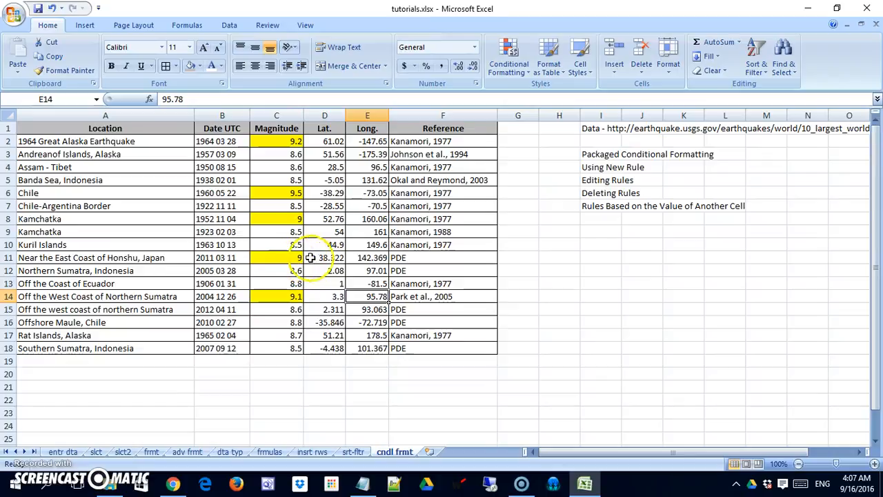
# Create a new formula-based formatting rule for magnitudes C2:C18 with the formula =$C2<=8.5.
pyautogui.click(288, 143)
pyautogui.moveTo(289, 143); pyautogui.dragTo(290, 347)
pyautogui.click(508, 62)
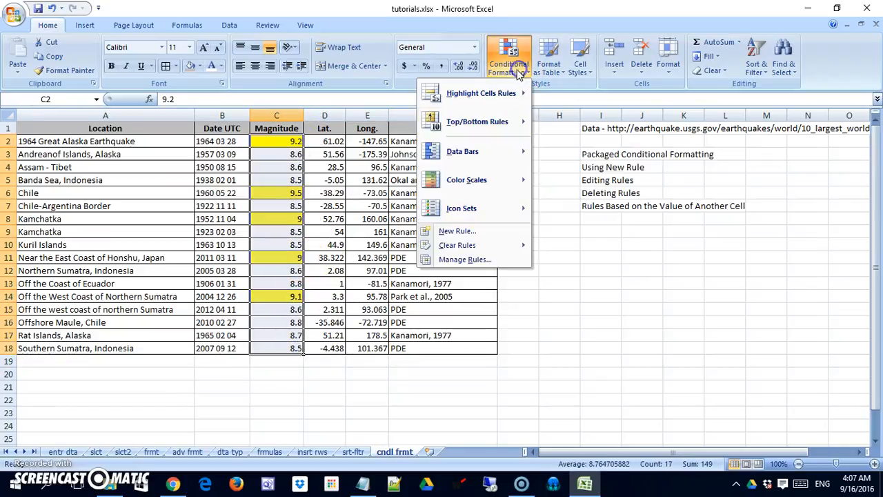
pyautogui.click(507, 235)
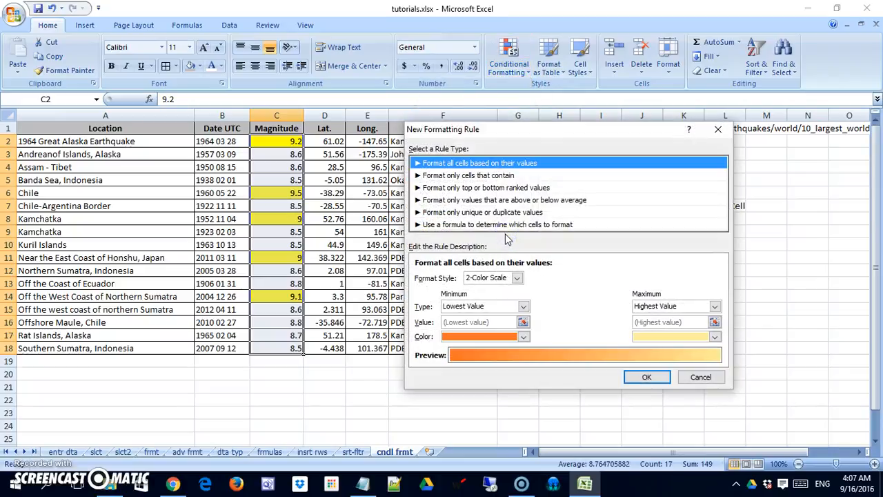
pyautogui.click(502, 228)
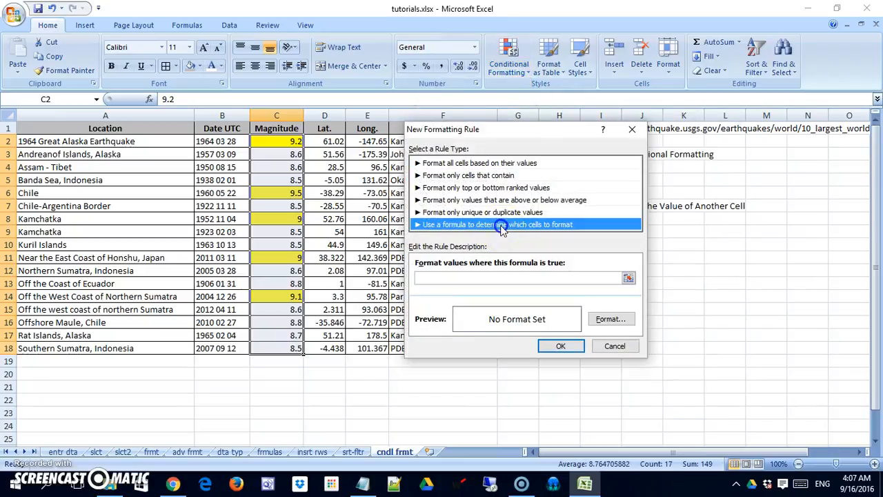
pyautogui.click(545, 279)
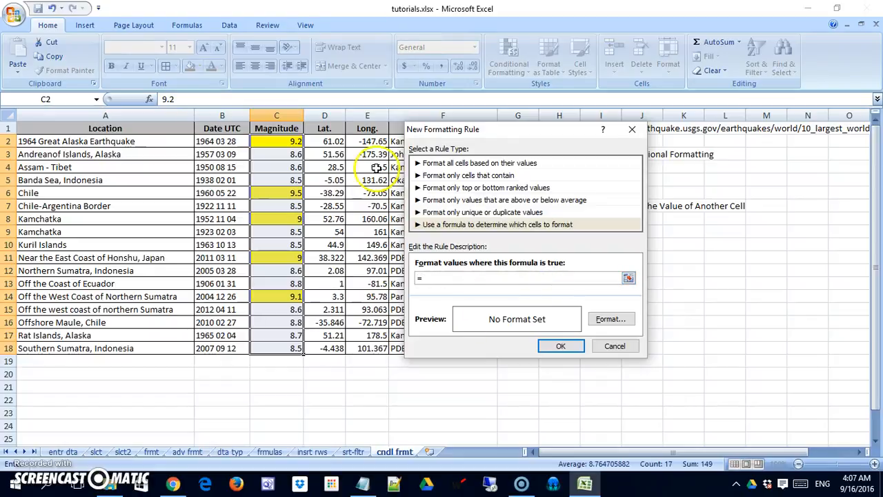
pyautogui.click(288, 143)
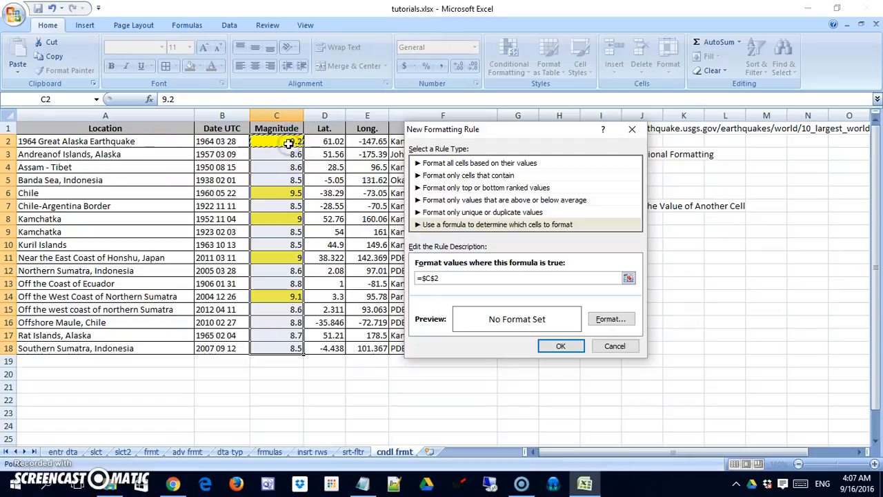
pyautogui.click(434, 277)
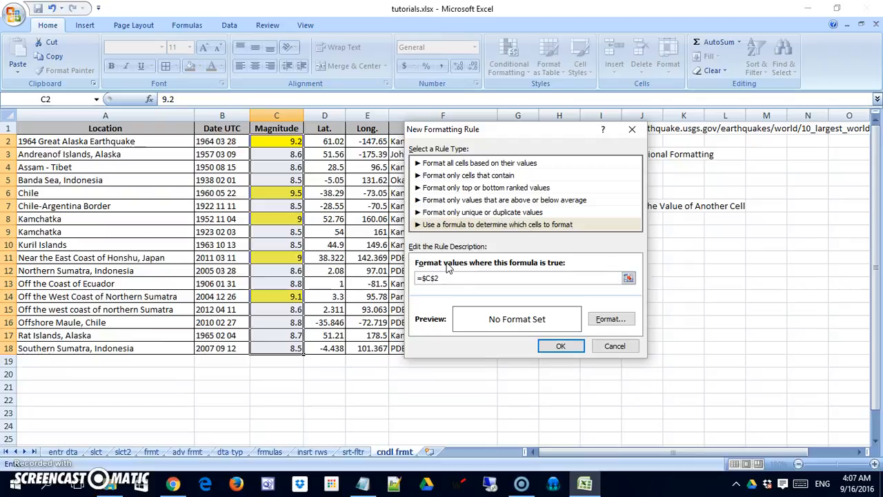
pyautogui.click(423, 278)
pyautogui.click(436, 277)
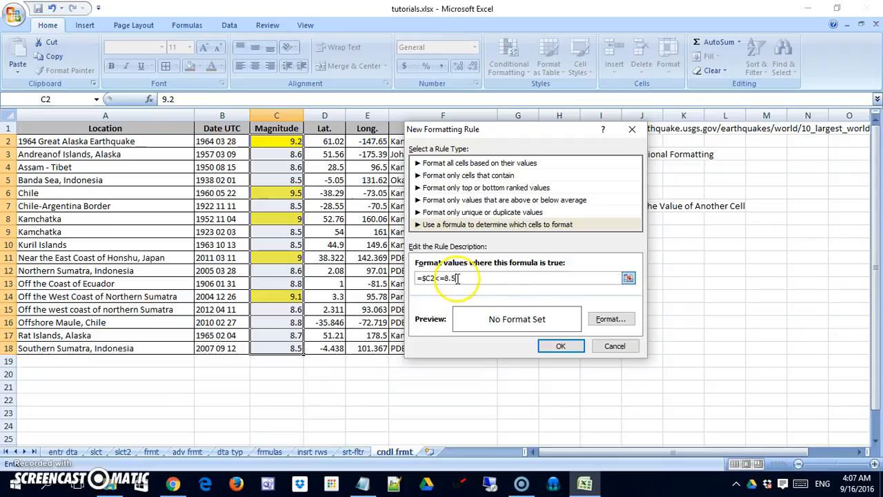
# Give the new formula rule a green fill and apply it to magnitudes C2:C18.
pyautogui.click(609, 318)
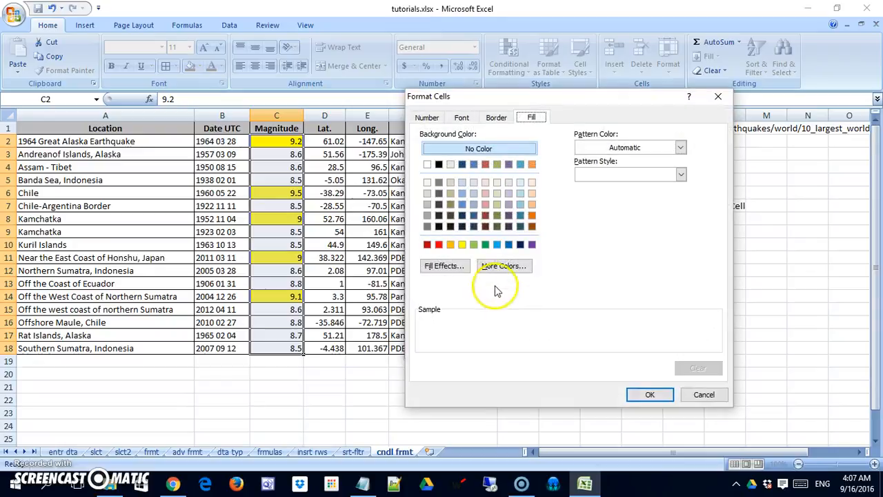
pyautogui.click(485, 244)
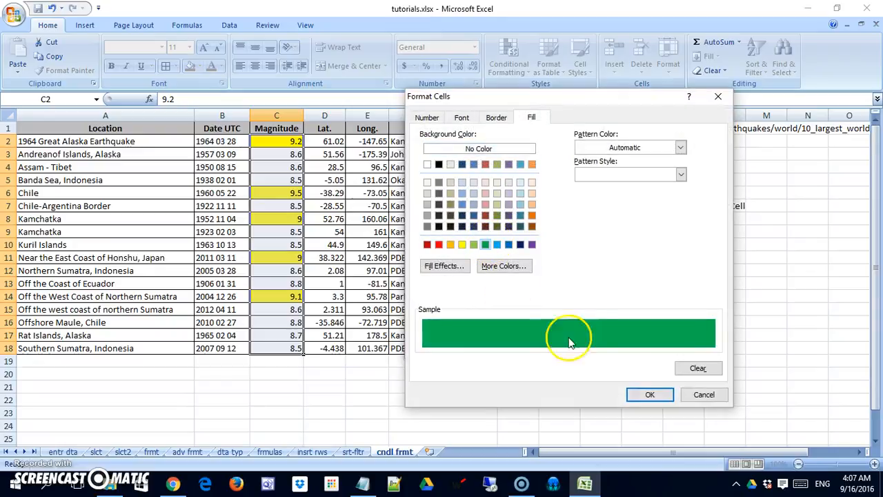
pyautogui.click(652, 394)
pyautogui.click(560, 347)
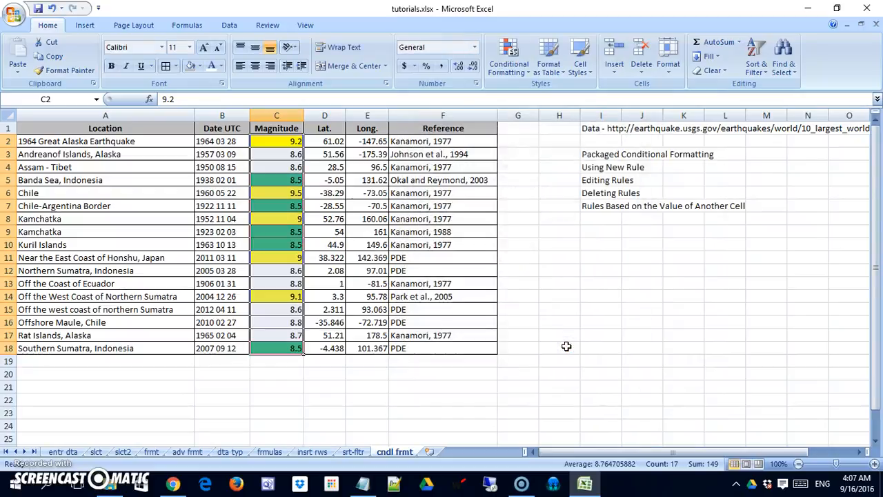
pyautogui.click(566, 345)
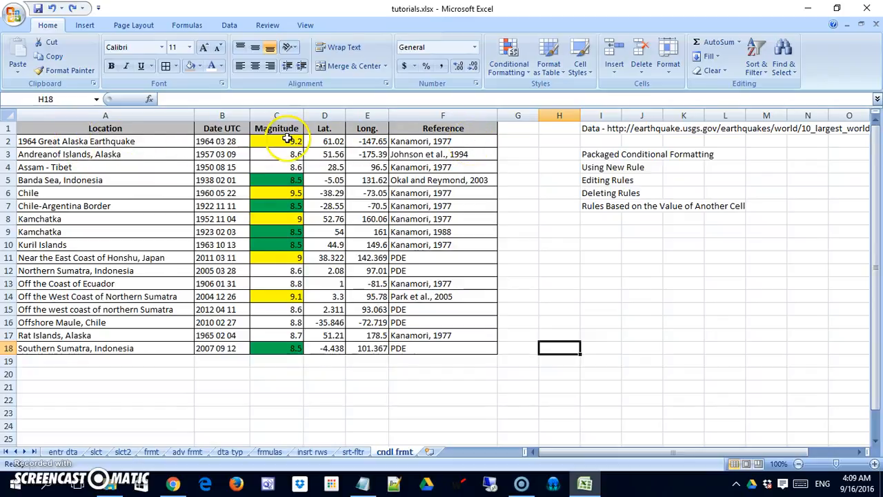
# List the rules for This Worksheet and extend the yellow =$C2>=9 rule's applied range to =$A$2:$F$18.
pyautogui.click(518, 77)
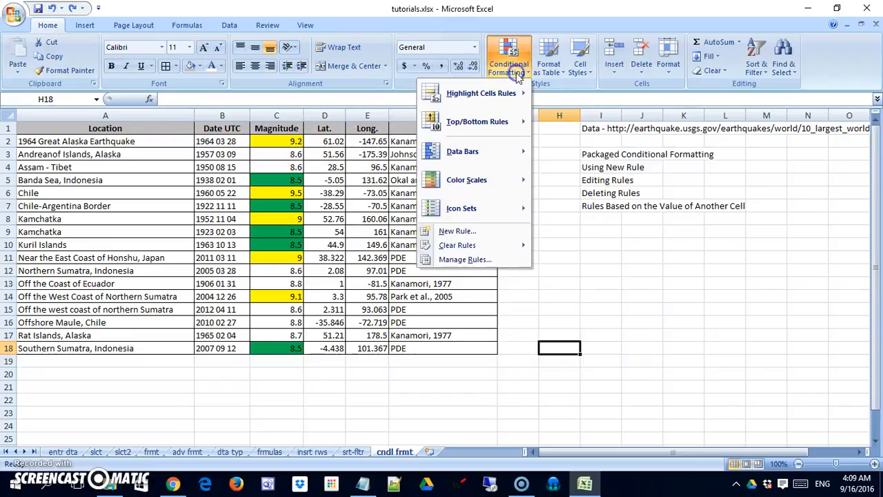
pyautogui.click(464, 259)
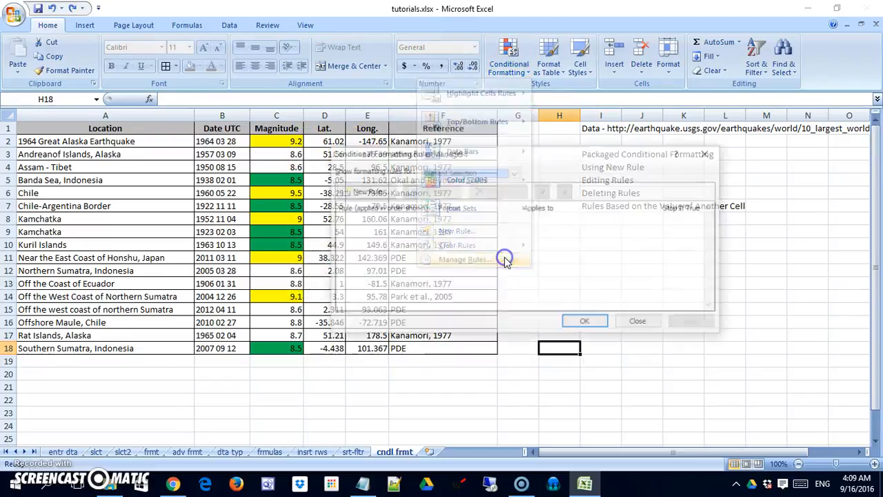
pyautogui.click(472, 172)
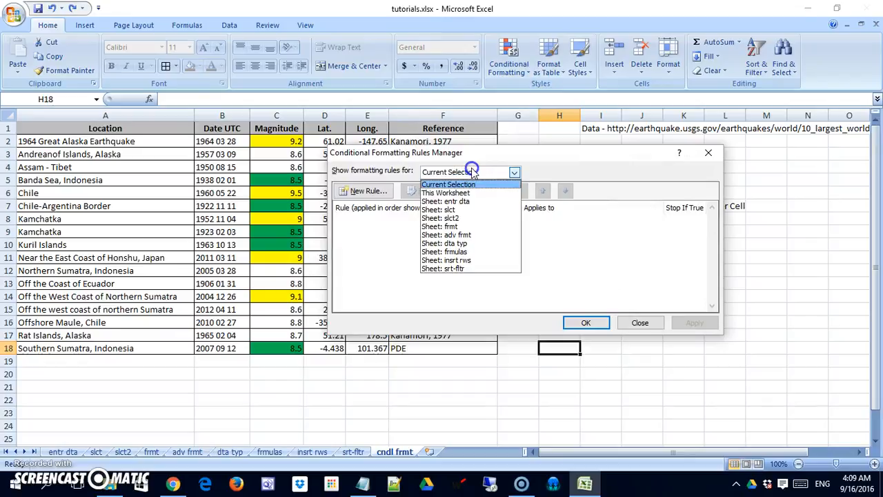
pyautogui.click(445, 192)
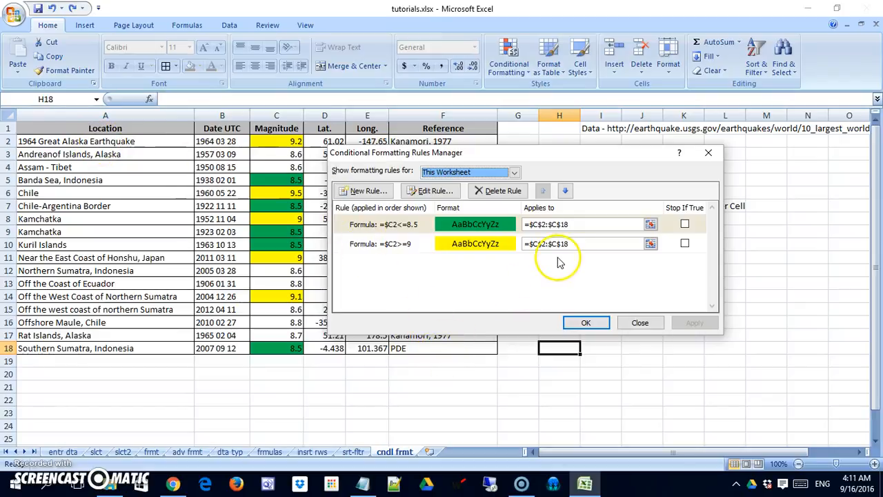
pyautogui.moveTo(580, 244); pyautogui.dragTo(514, 244)
pyautogui.moveTo(148, 144); pyautogui.dragTo(435, 348)
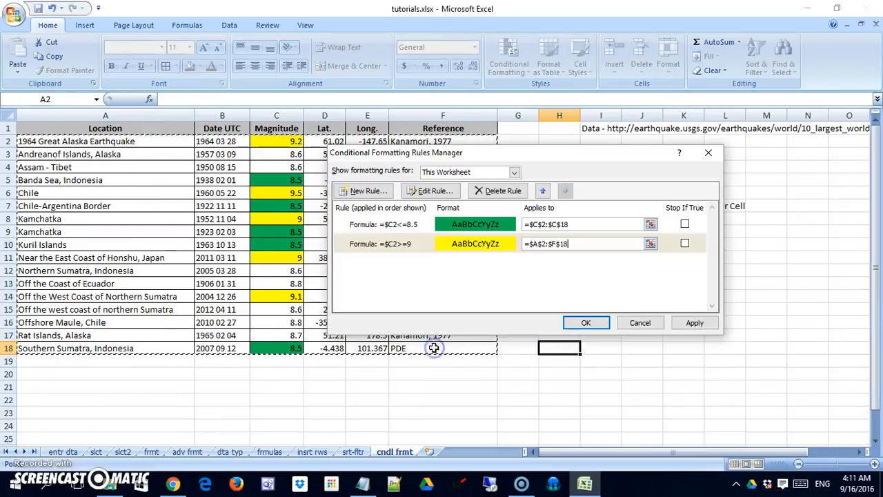
pyautogui.click(686, 327)
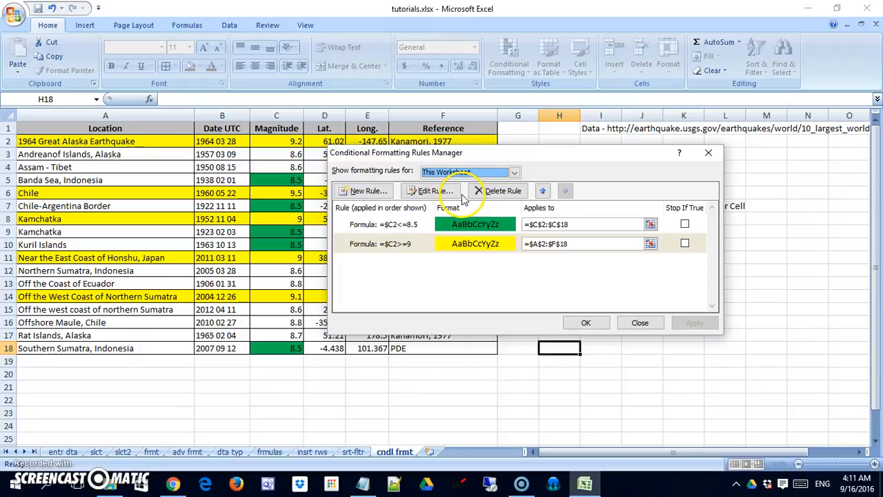
# Set the yellow rule's applied range back to the magnitude cells, =$C$2:$C$18, and apply the change.
pyautogui.click(533, 244)
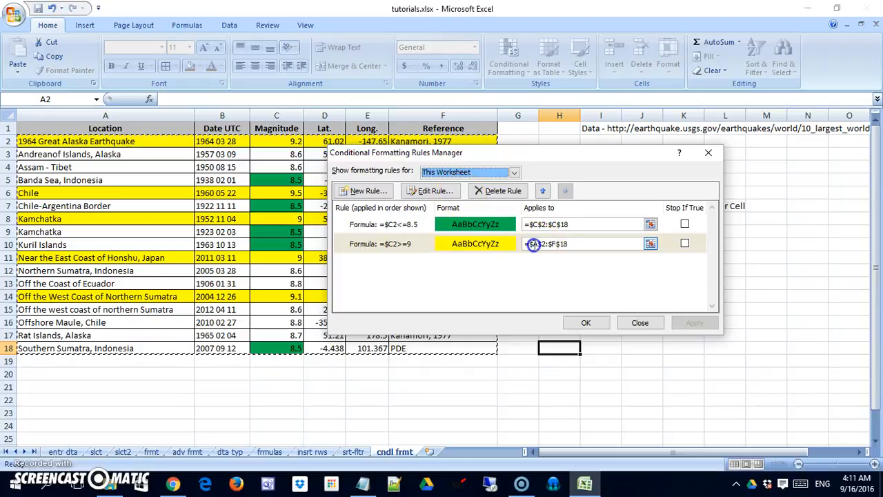
pyautogui.moveTo(537, 244); pyautogui.dragTo(538, 244)
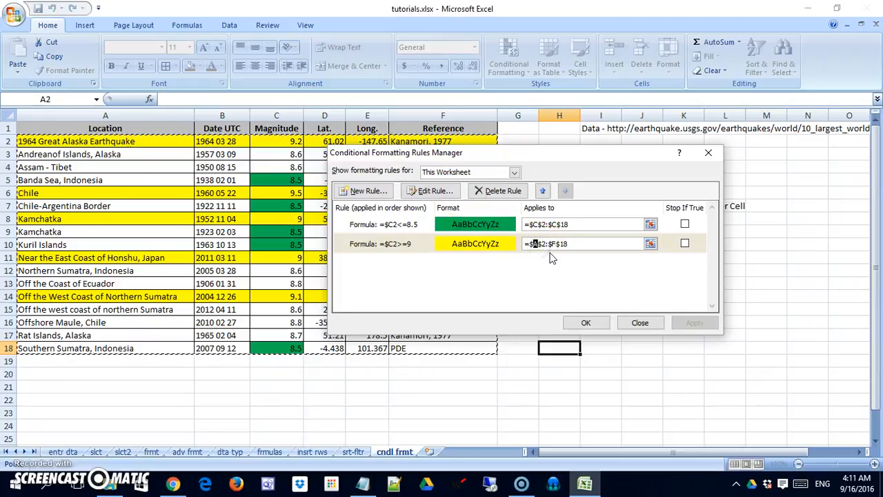
pyautogui.write('c')
pyautogui.click(552, 245)
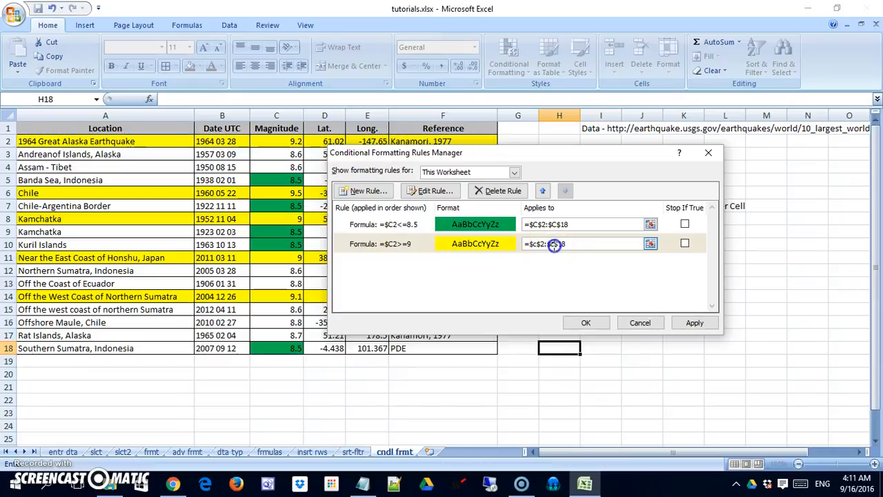
pyautogui.click(693, 322)
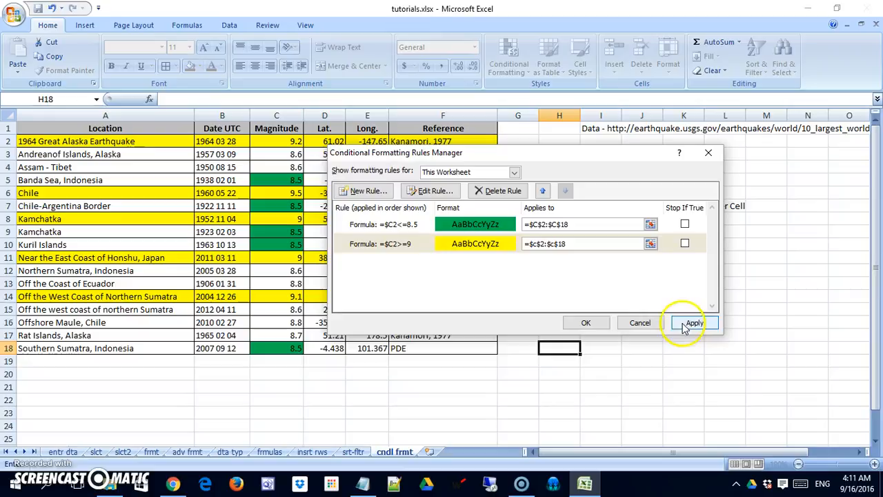
# Change the yellow rule's applied range to =$A$2:$F$18 again so it formats whole table rows, and accept the rules.
pyautogui.click(534, 243)
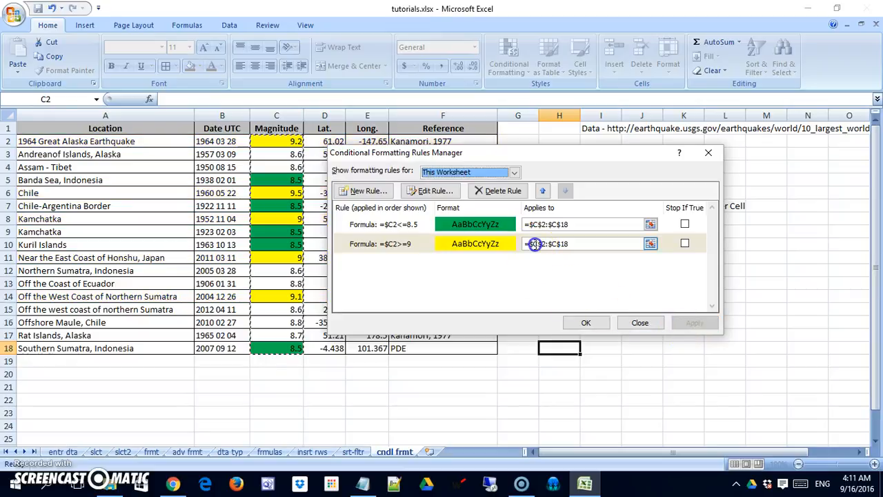
pyautogui.doubleClick(536, 244)
pyautogui.write('a')
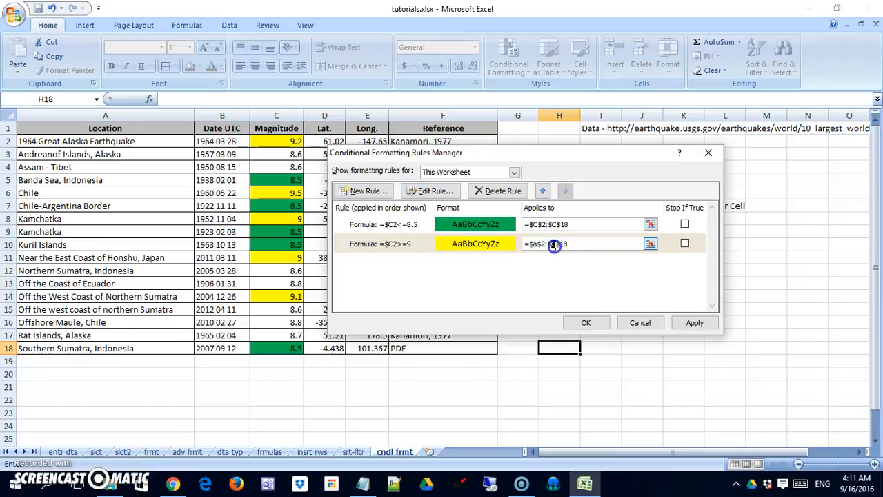
pyautogui.click(559, 280)
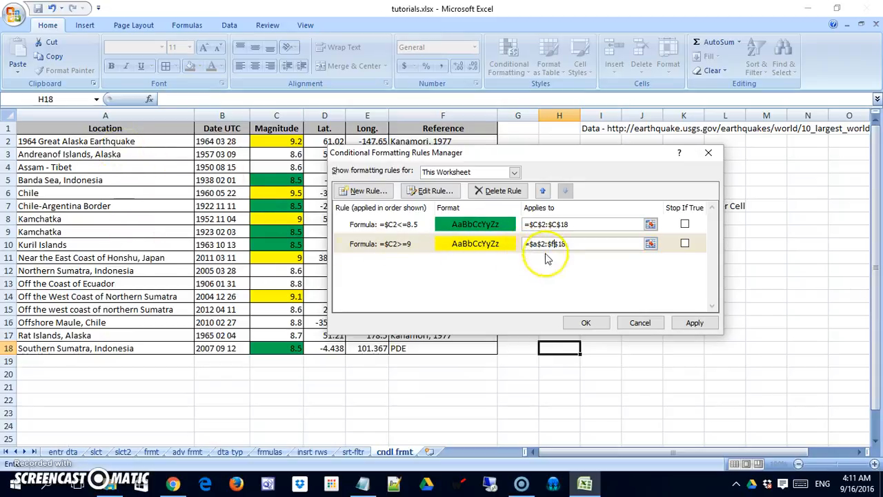
pyautogui.click(589, 323)
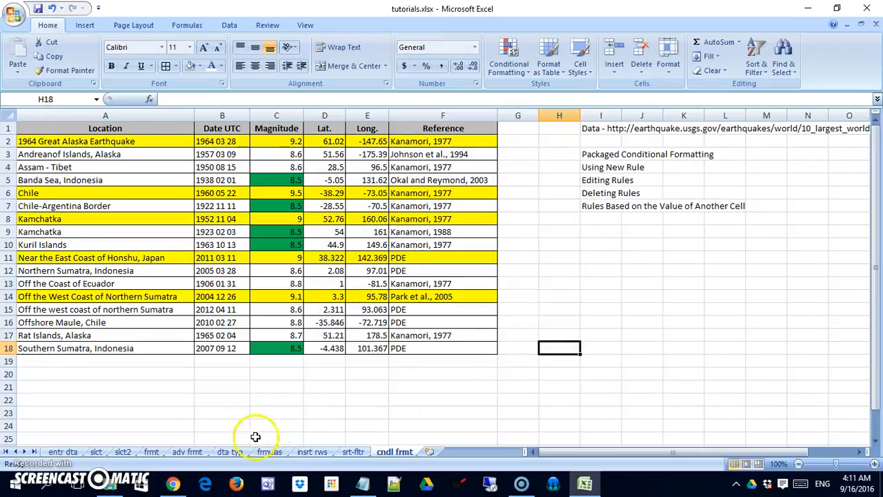